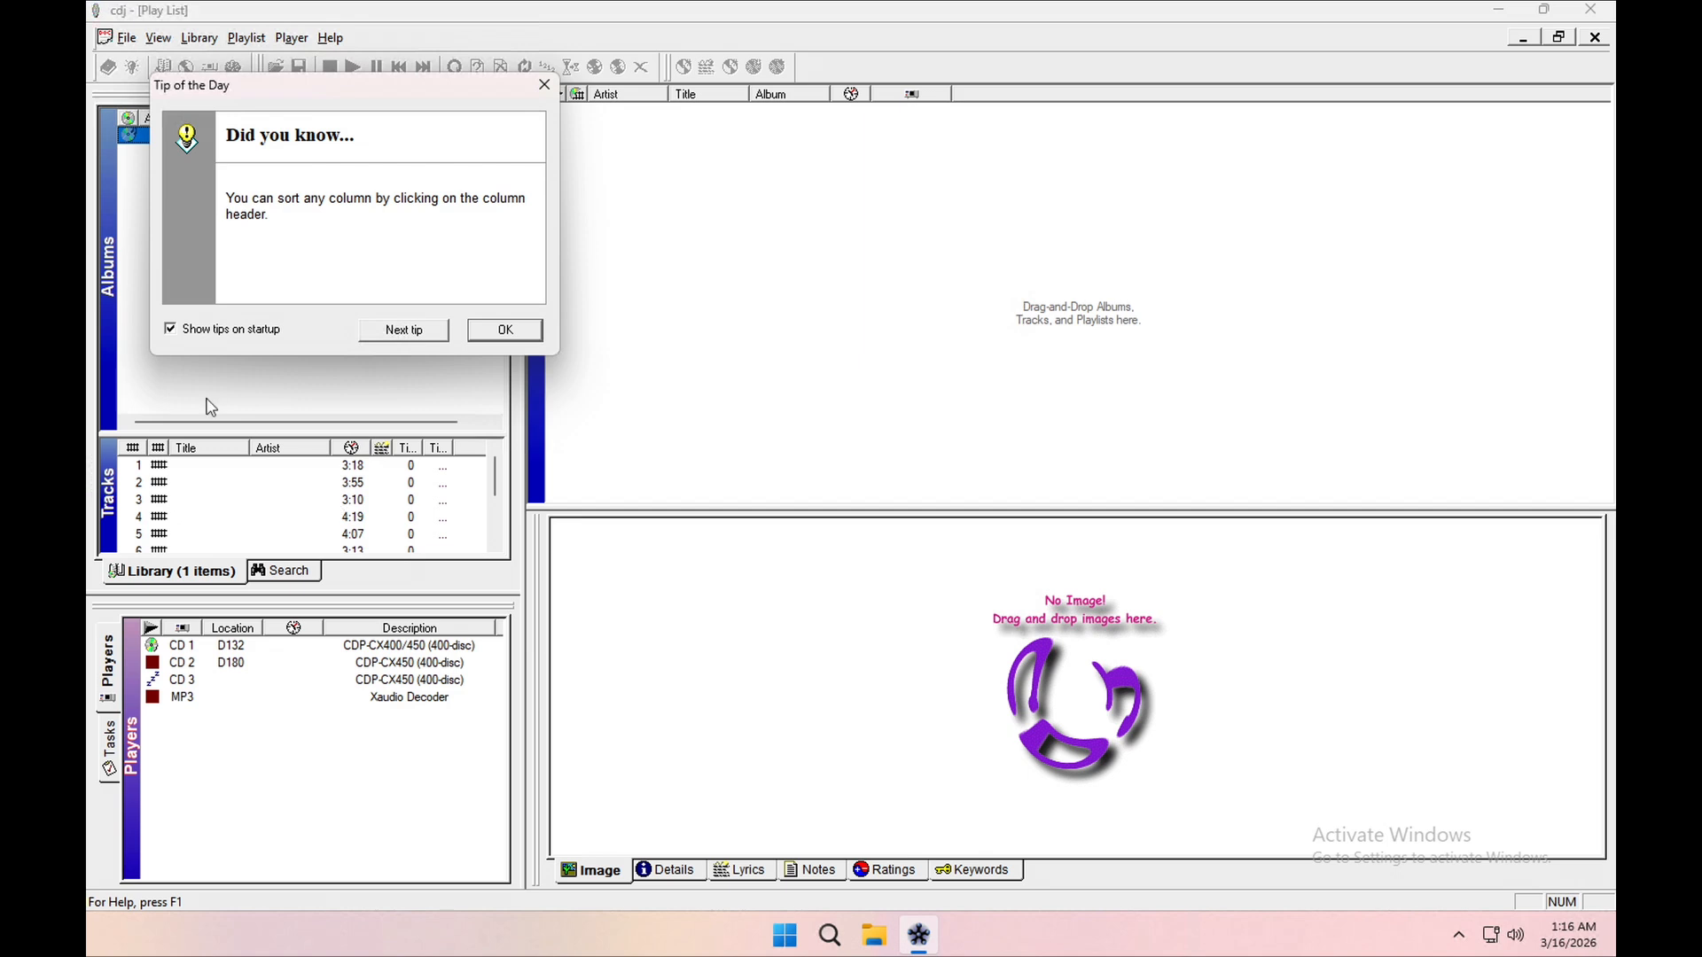
Step: Turn off tips on startup, dismiss the tip of the day, and stop playback
{"action": "left_click", "coordinate": [171, 333]}
{"action": "left_click", "coordinate": [511, 335]}
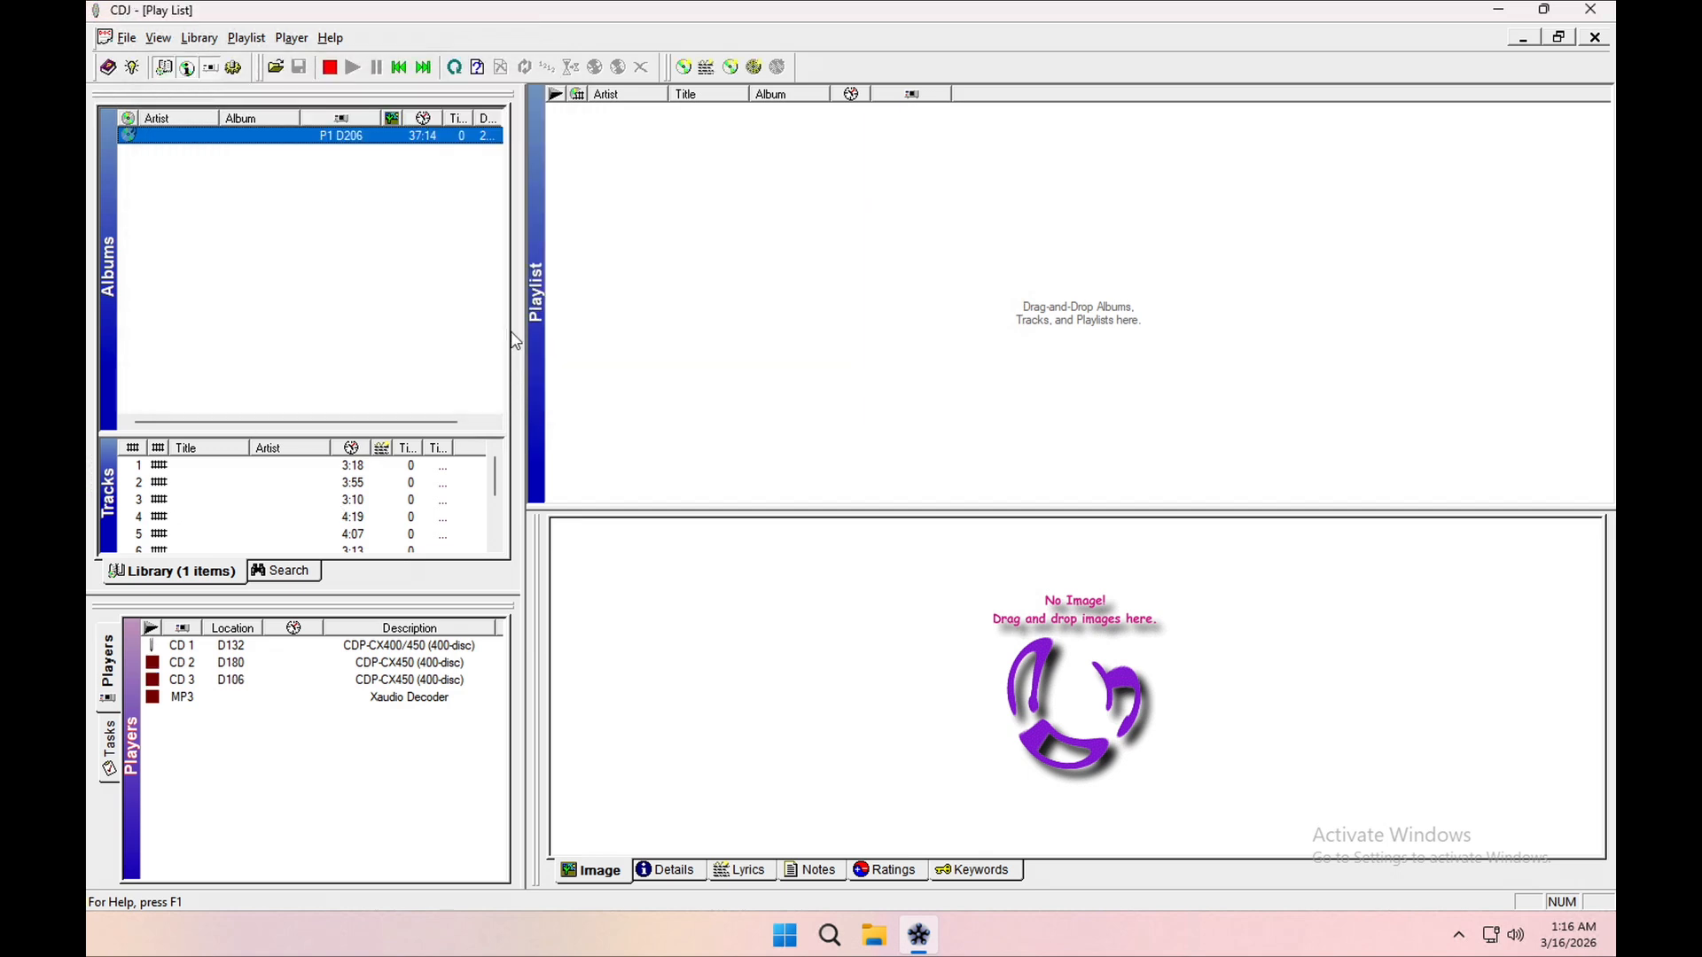
{"action": "left_click", "coordinate": [330, 69]}
Step: Turn off the CDDB2 service, enable prompting on inexact matches, and enable the HTTP proxy with host uniqcode.gnudb.org and port 80
{"action": "left_click", "coordinate": [234, 68]}
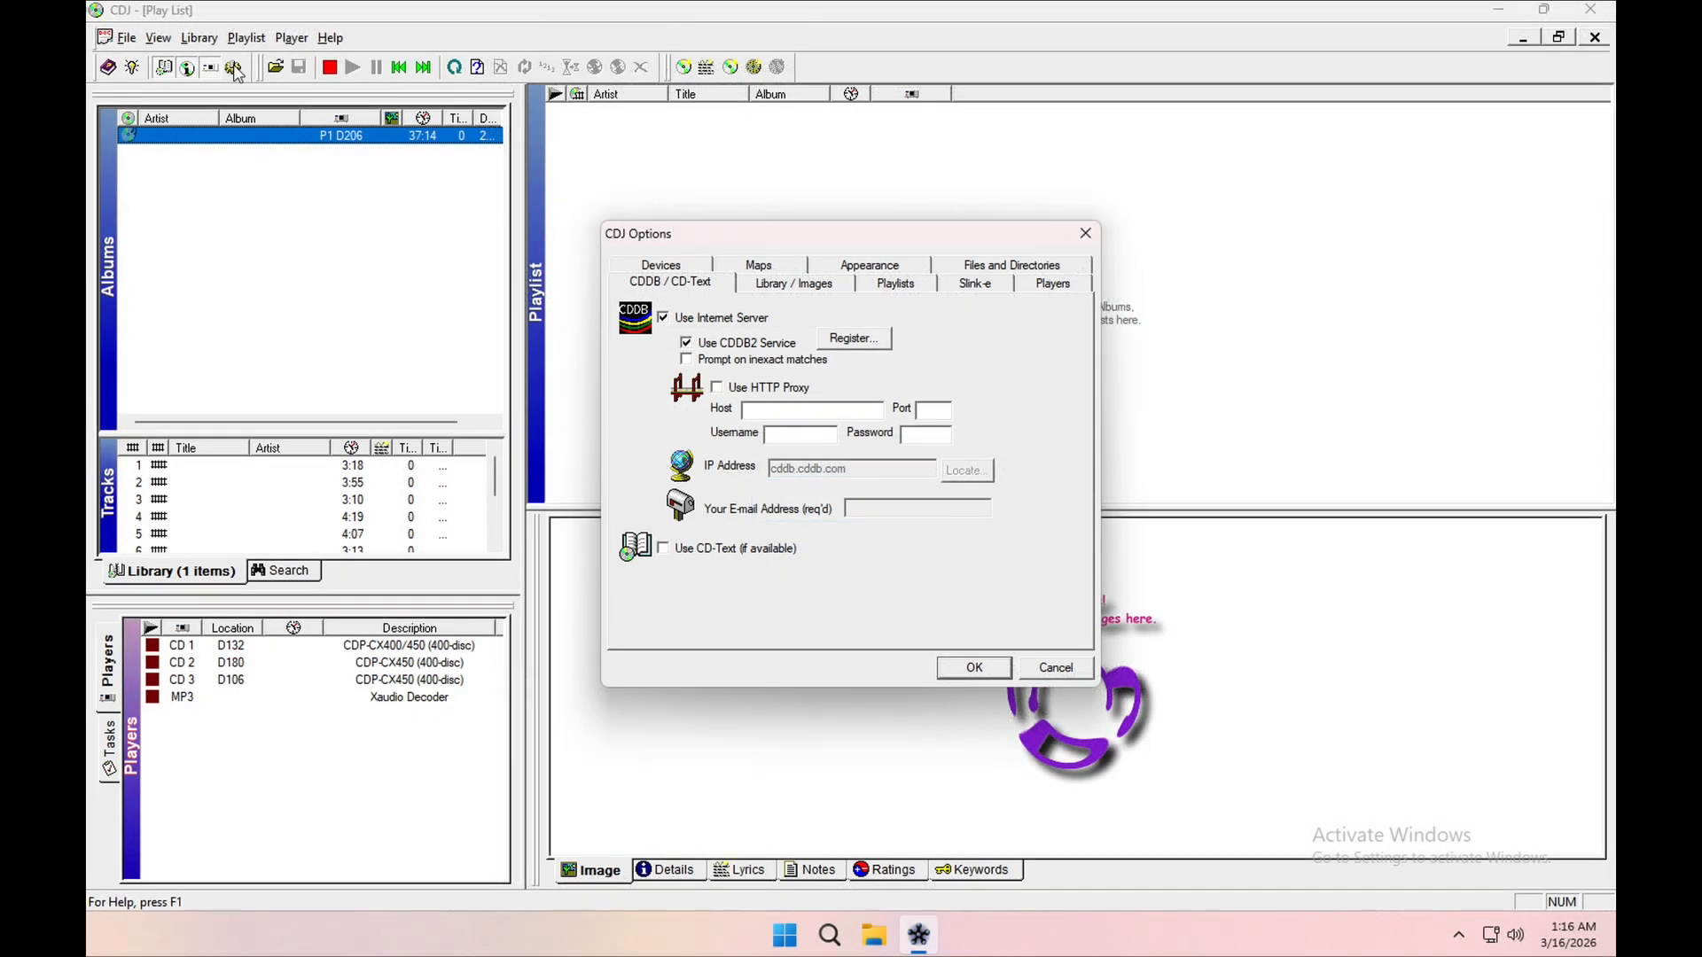
{"action": "left_click", "coordinate": [687, 344]}
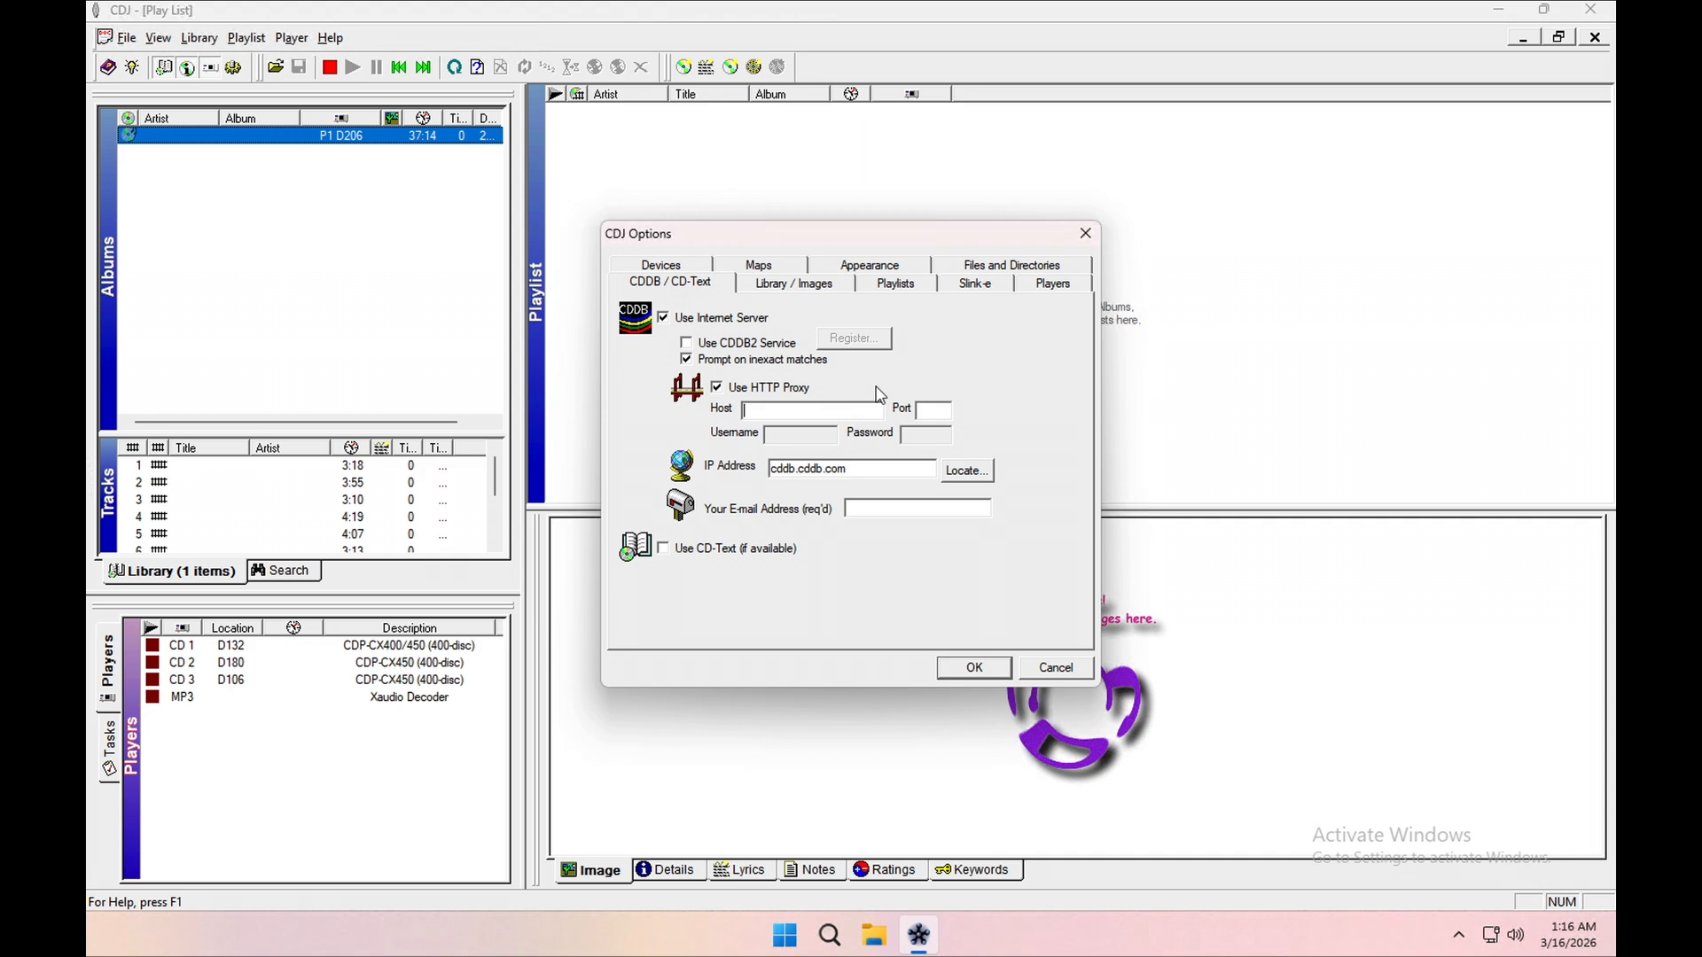
{"action": "type", "text": "uniqcode.gnudb.org"}
{"action": "left_click", "coordinate": [931, 410]}
{"action": "type", "text": "80"}
Step: Replace the CDDB server address with the personal gnudb.org address, enter the e-mail address, and save the options
{"action": "double_click", "coordinate": [869, 471]}
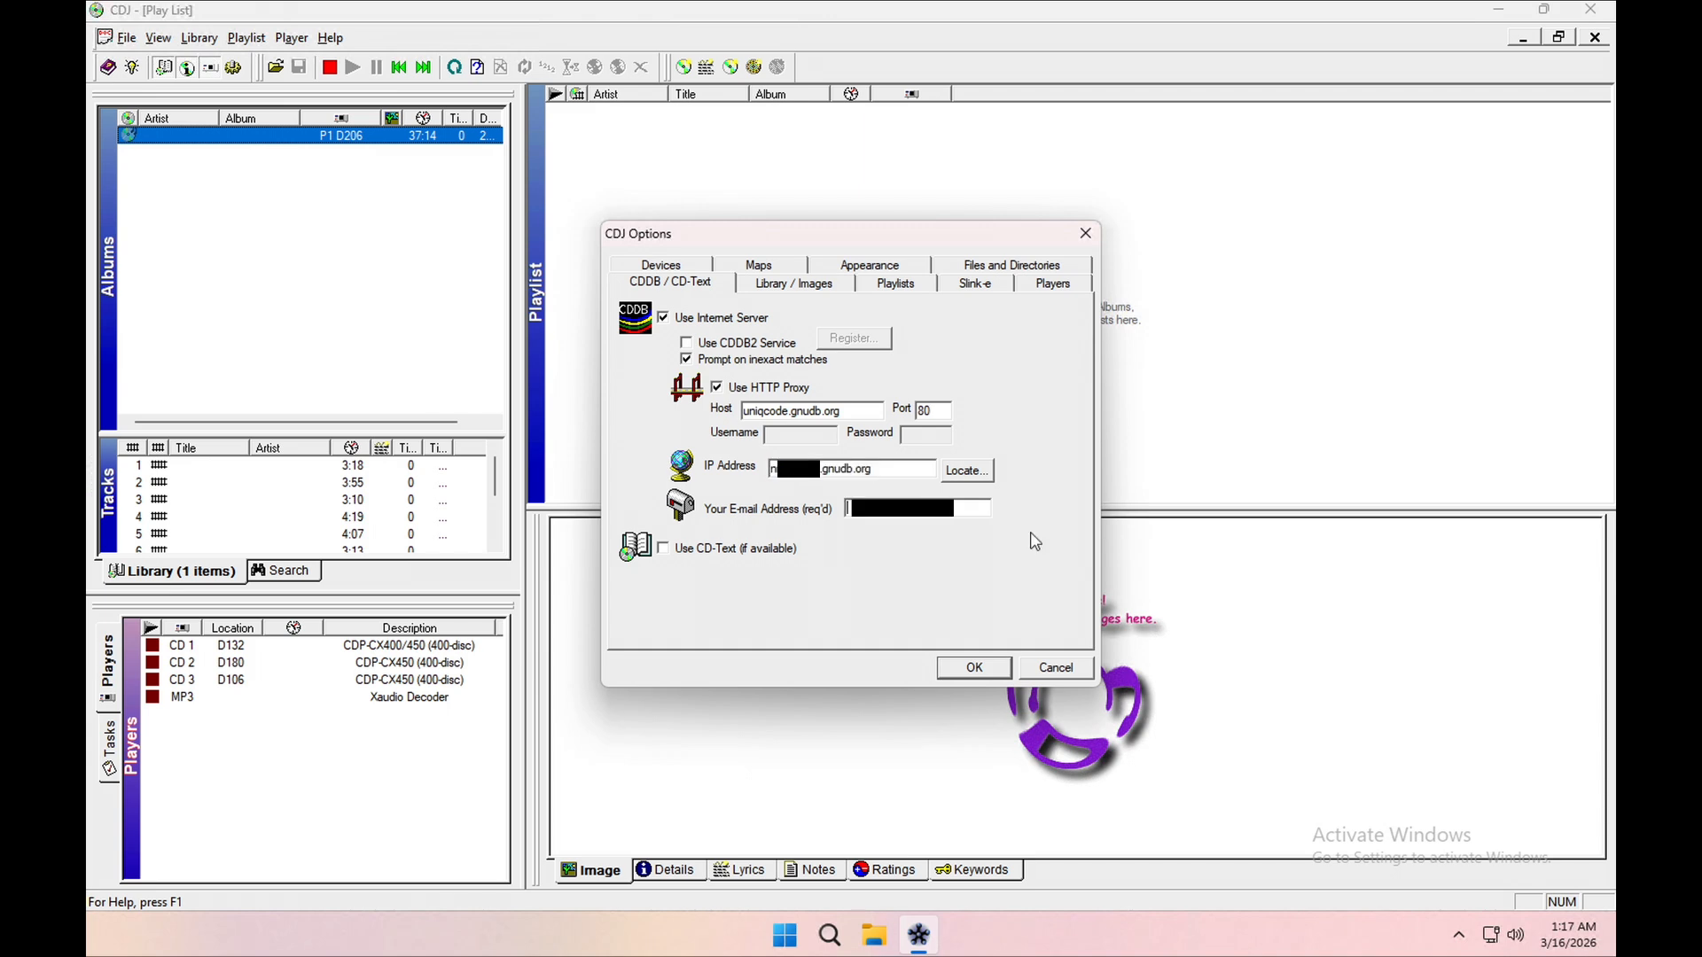
{"action": "type", "text": ".com"}
{"action": "left_click", "coordinate": [974, 667]}
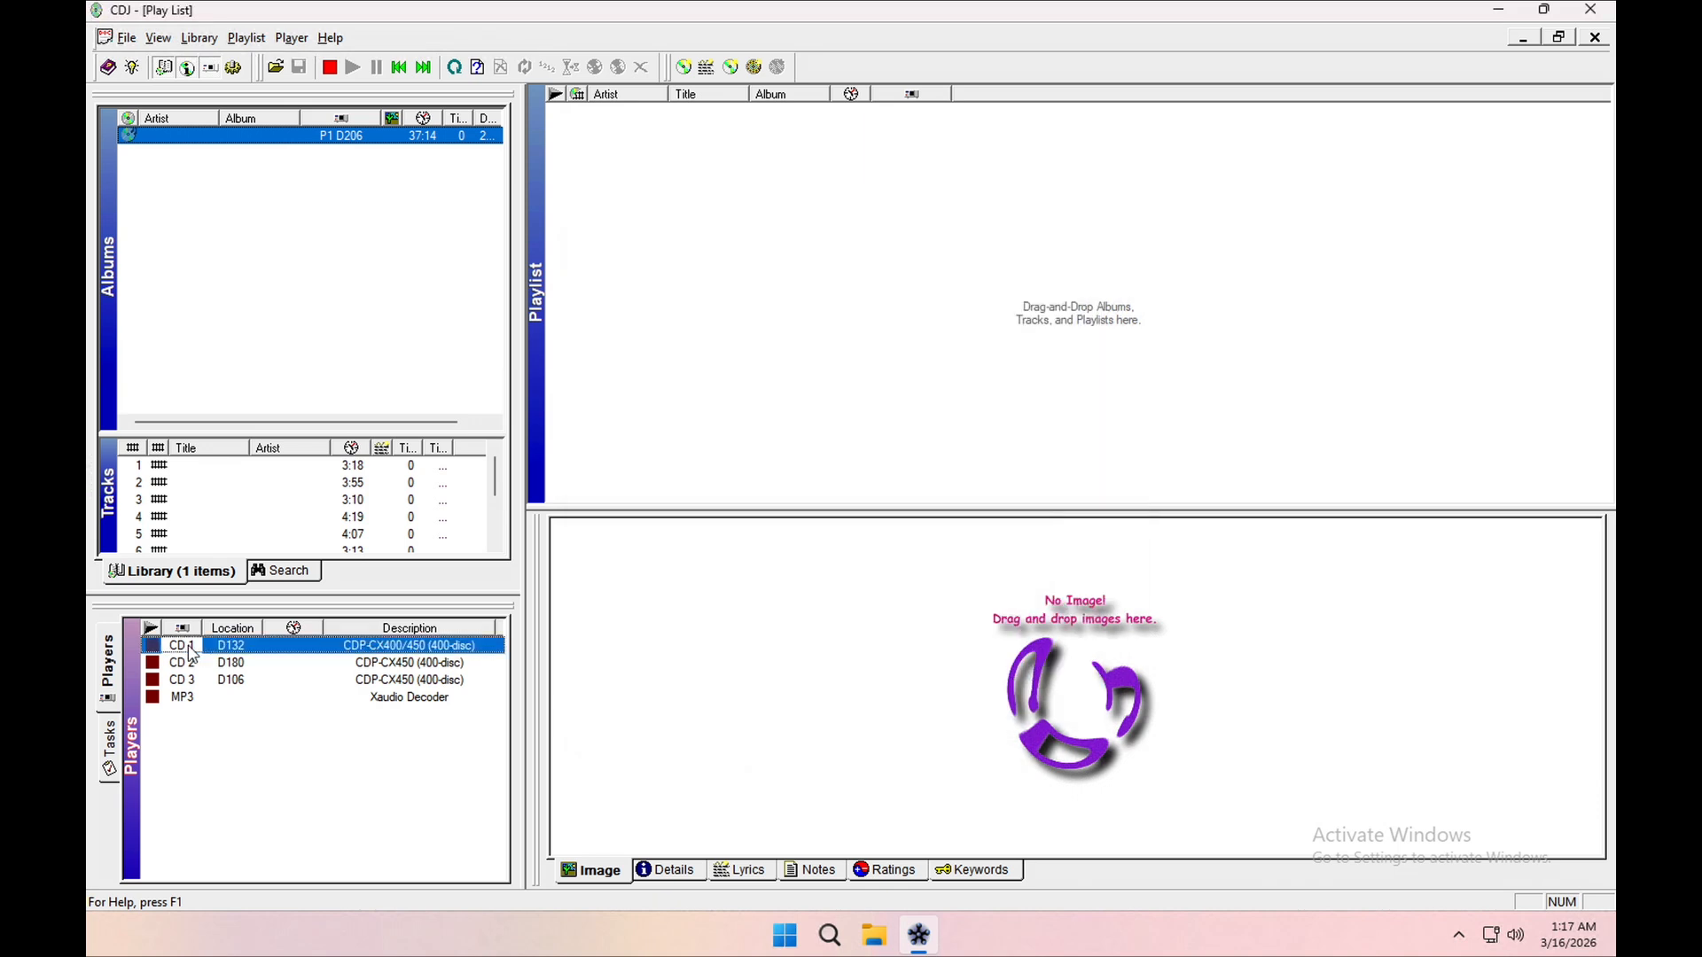
Step: Play the disc in player CD 1 and accept Whitney Houston / The Greatest Hits as its CDDB match
{"action": "left_click", "coordinate": [224, 466]}
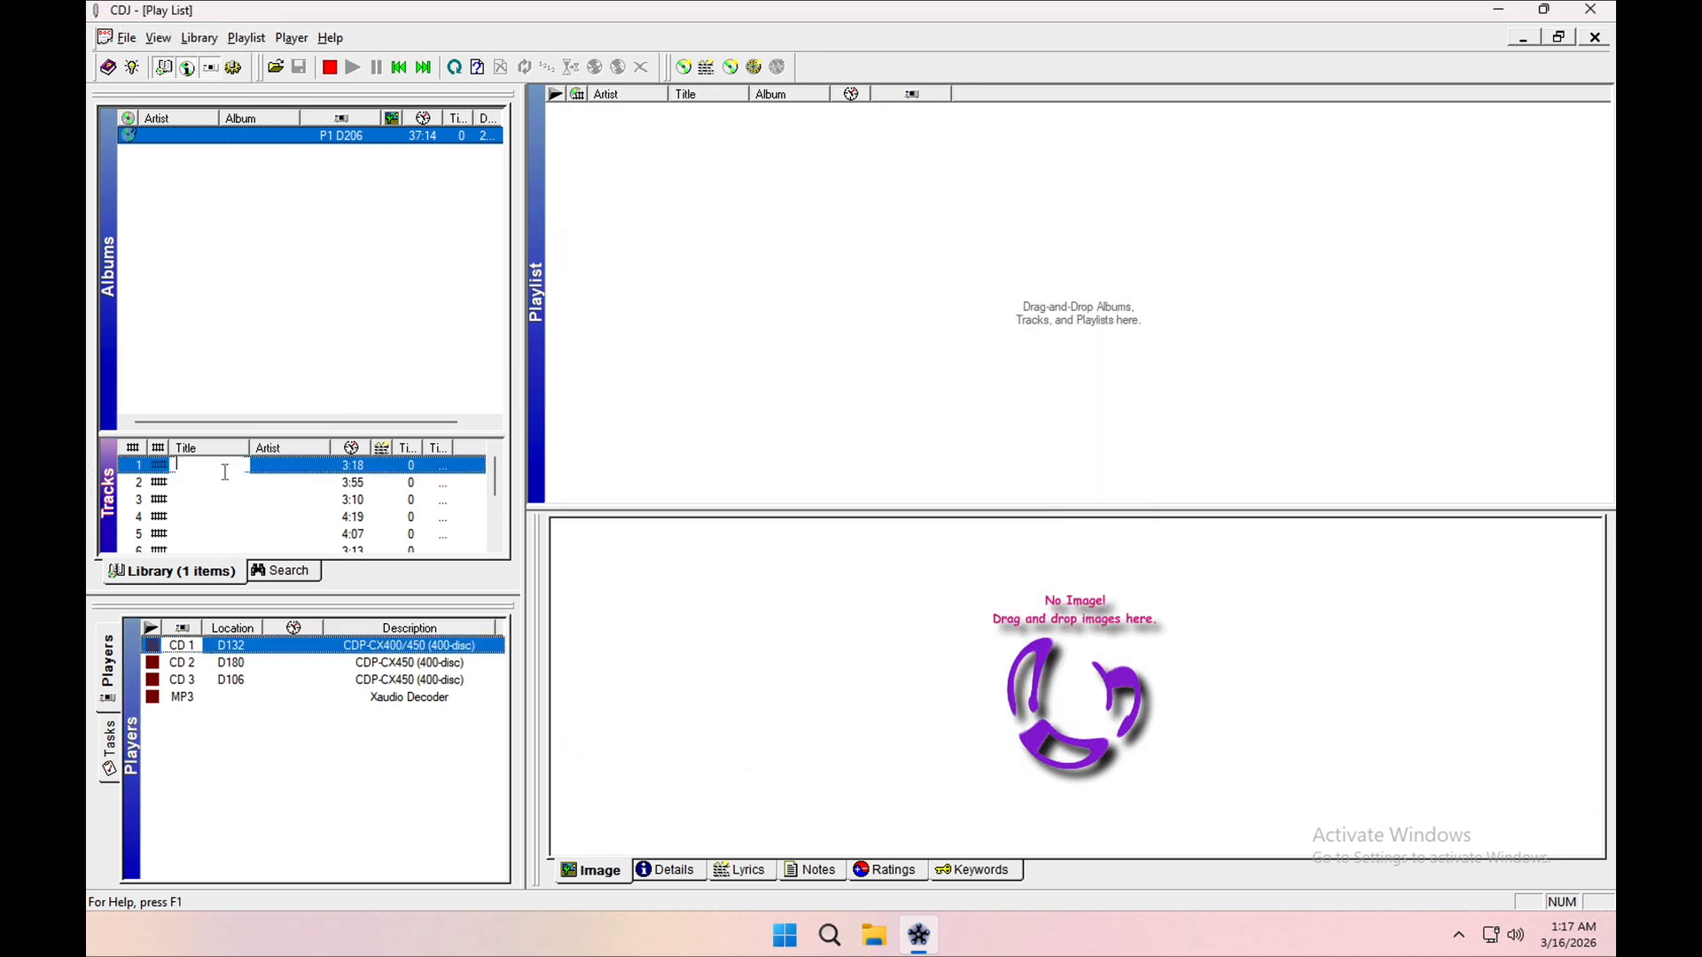
{"action": "left_click", "coordinate": [277, 468]}
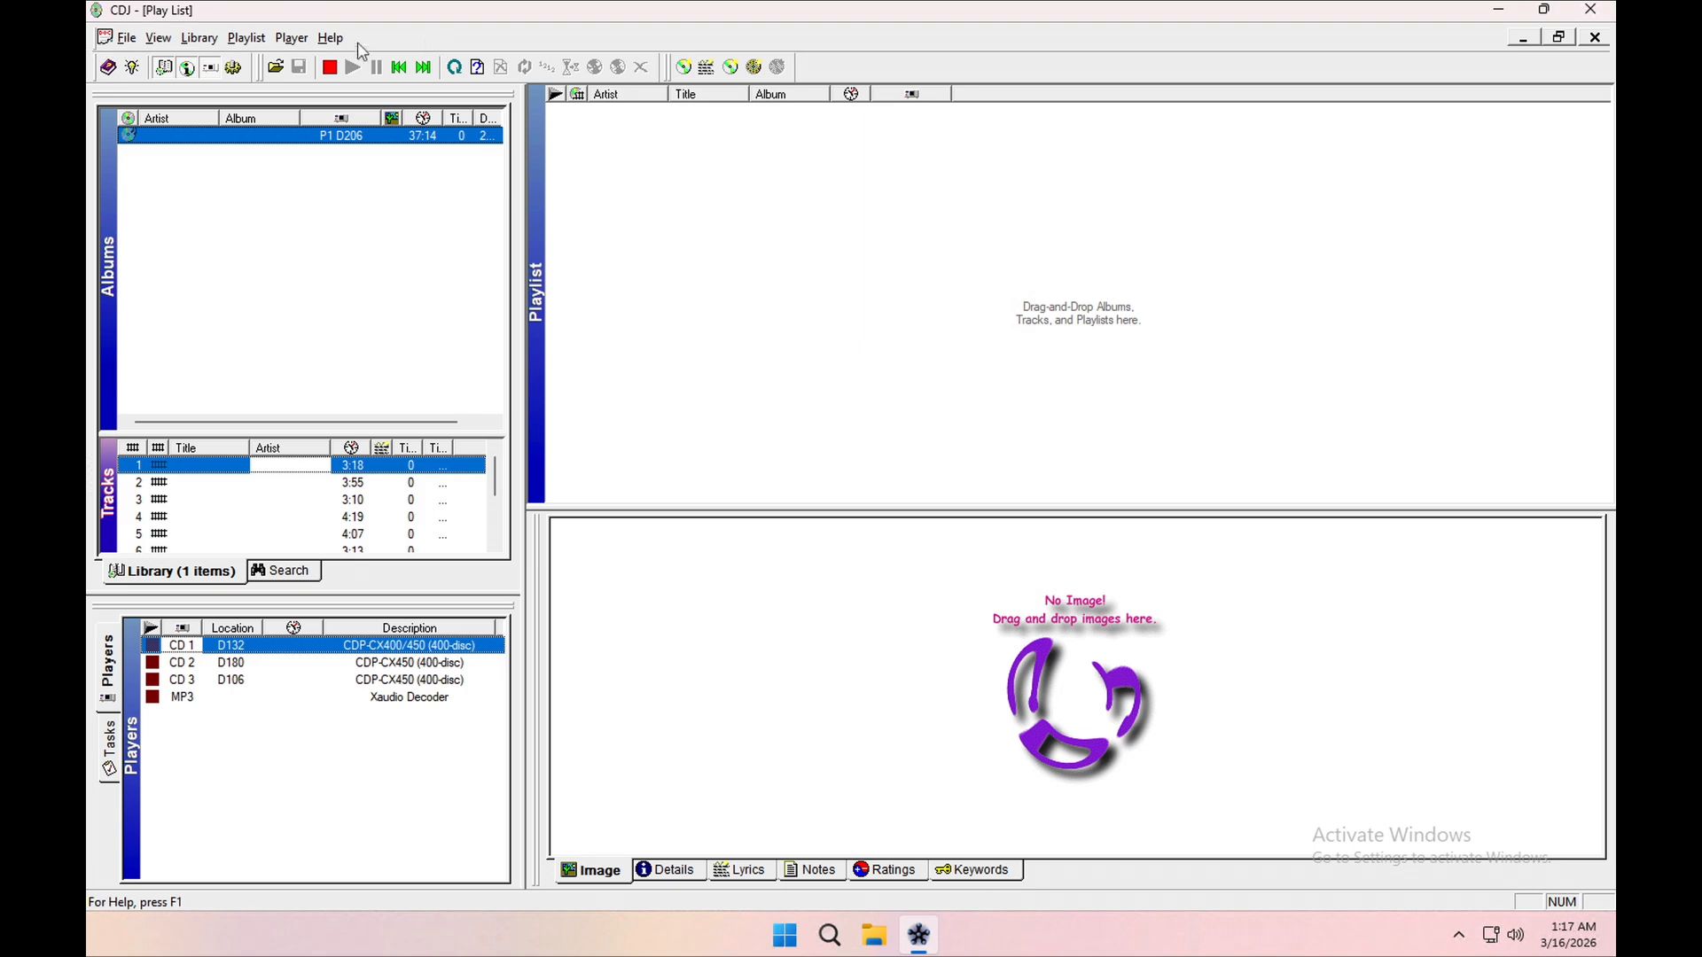
{"action": "left_click", "coordinate": [292, 38]}
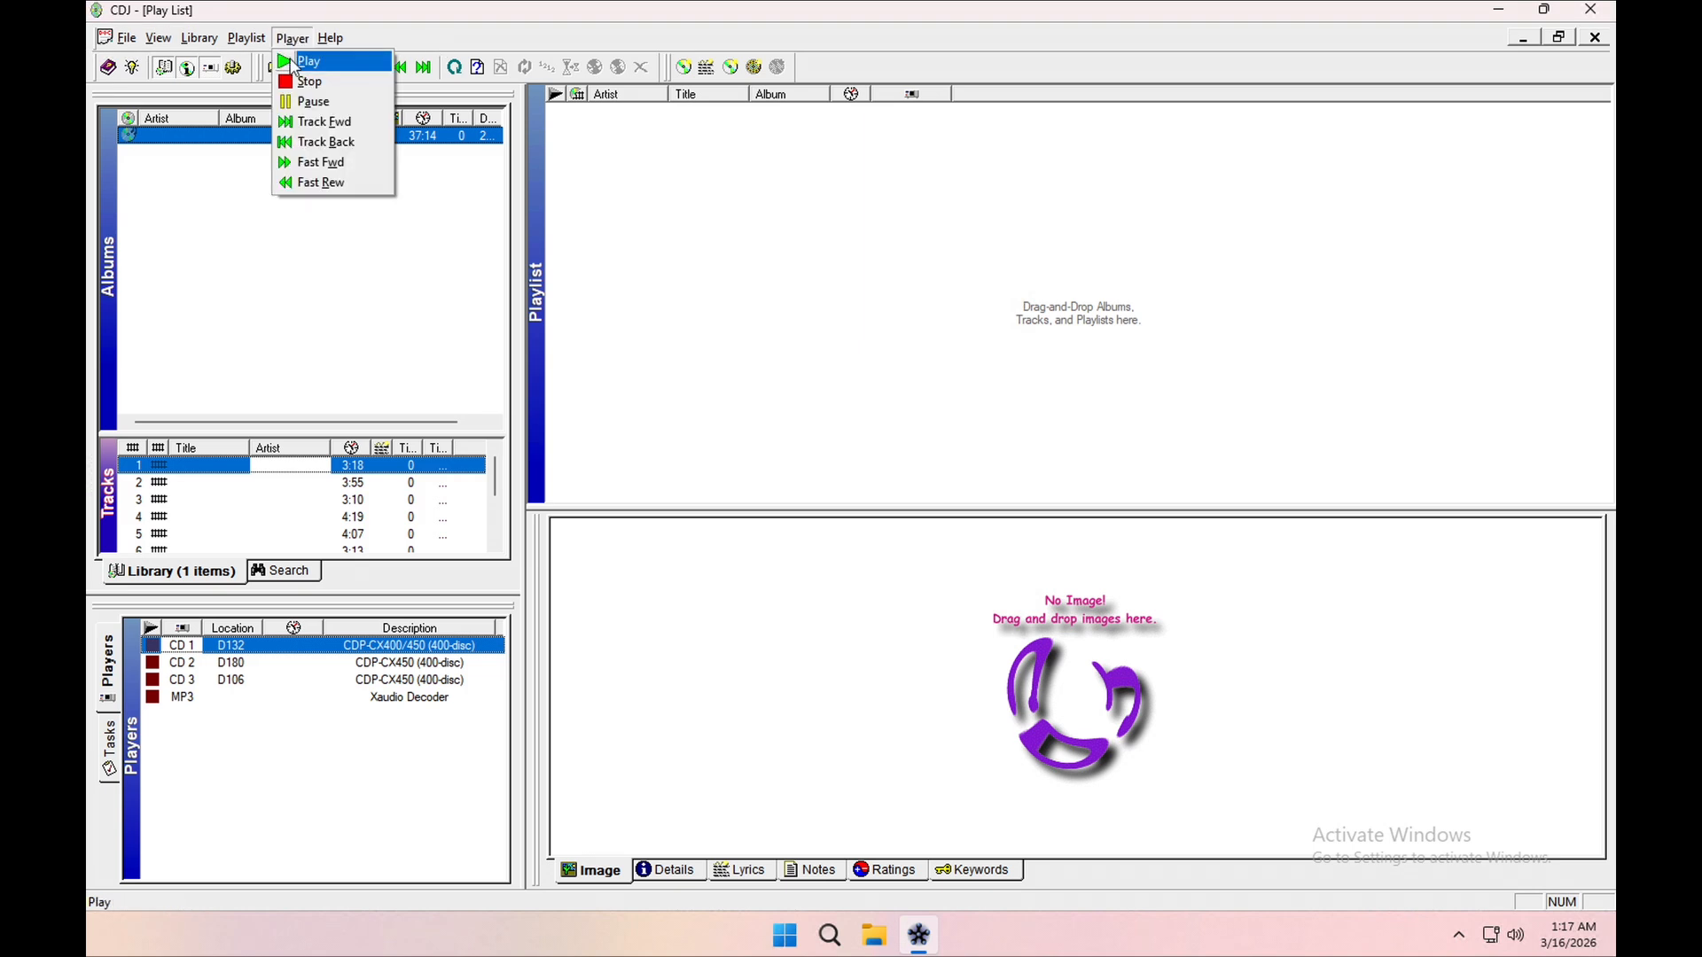
{"action": "left_click", "coordinate": [306, 61]}
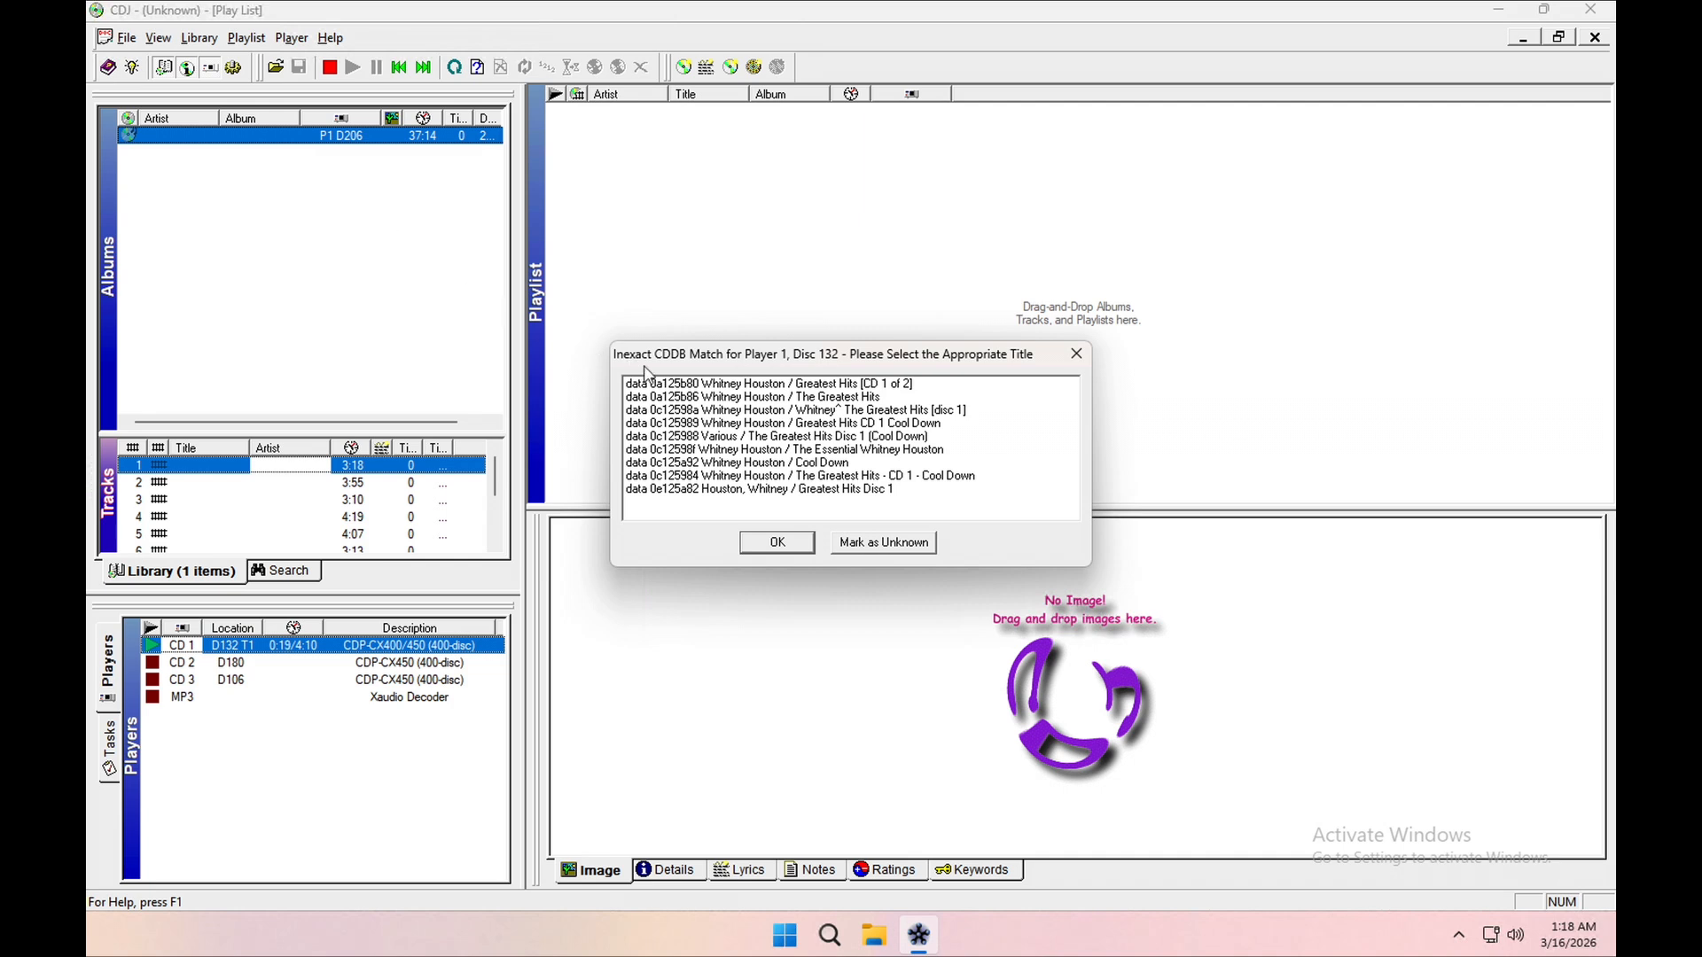
{"action": "left_click", "coordinate": [749, 399]}
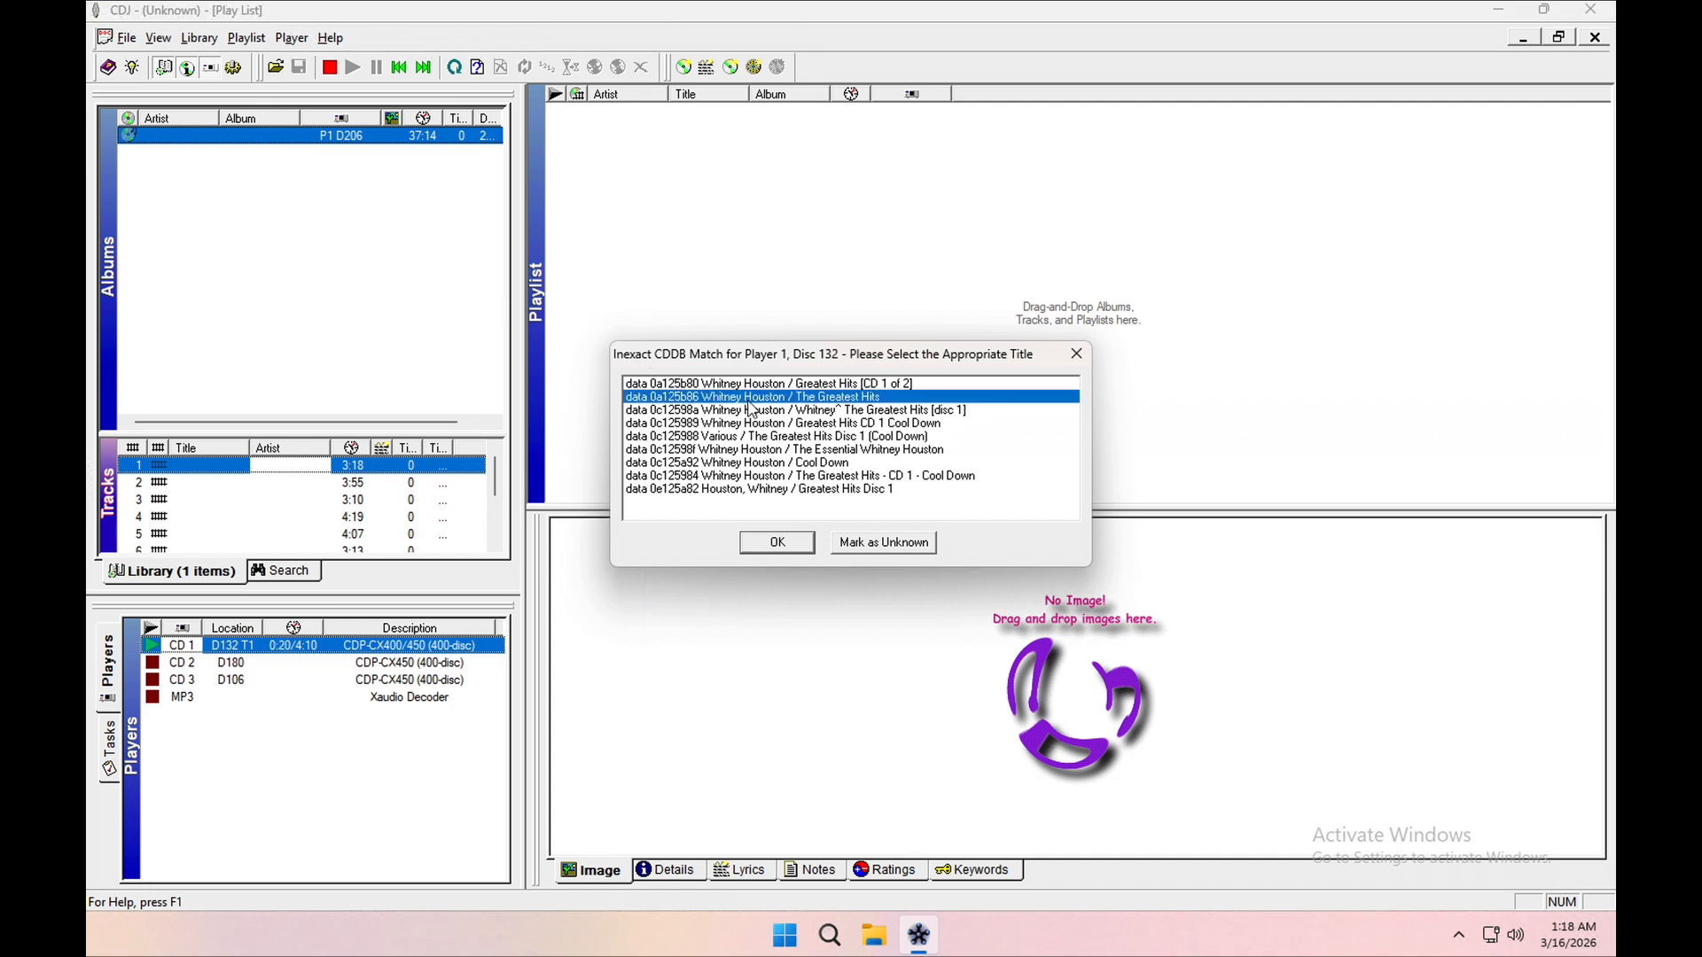
{"action": "left_click", "coordinate": [777, 543]}
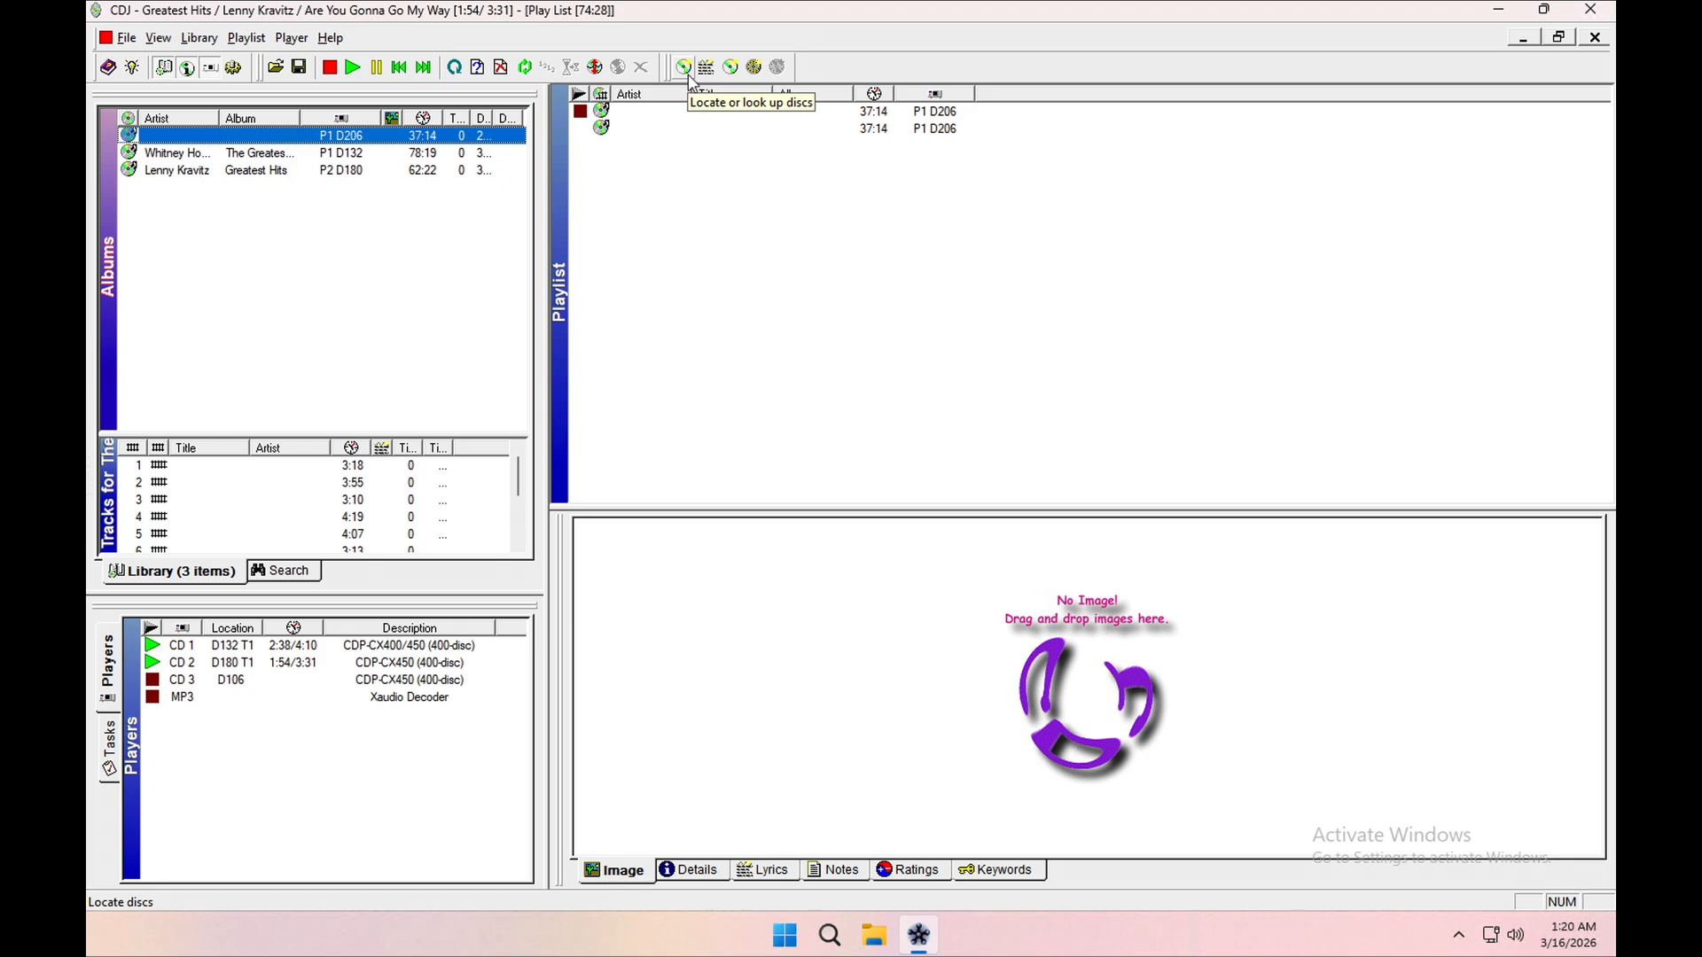
Step: Search all slots of all players for new discs, looking only in "empty" slots
{"action": "left_click", "coordinate": [690, 79]}
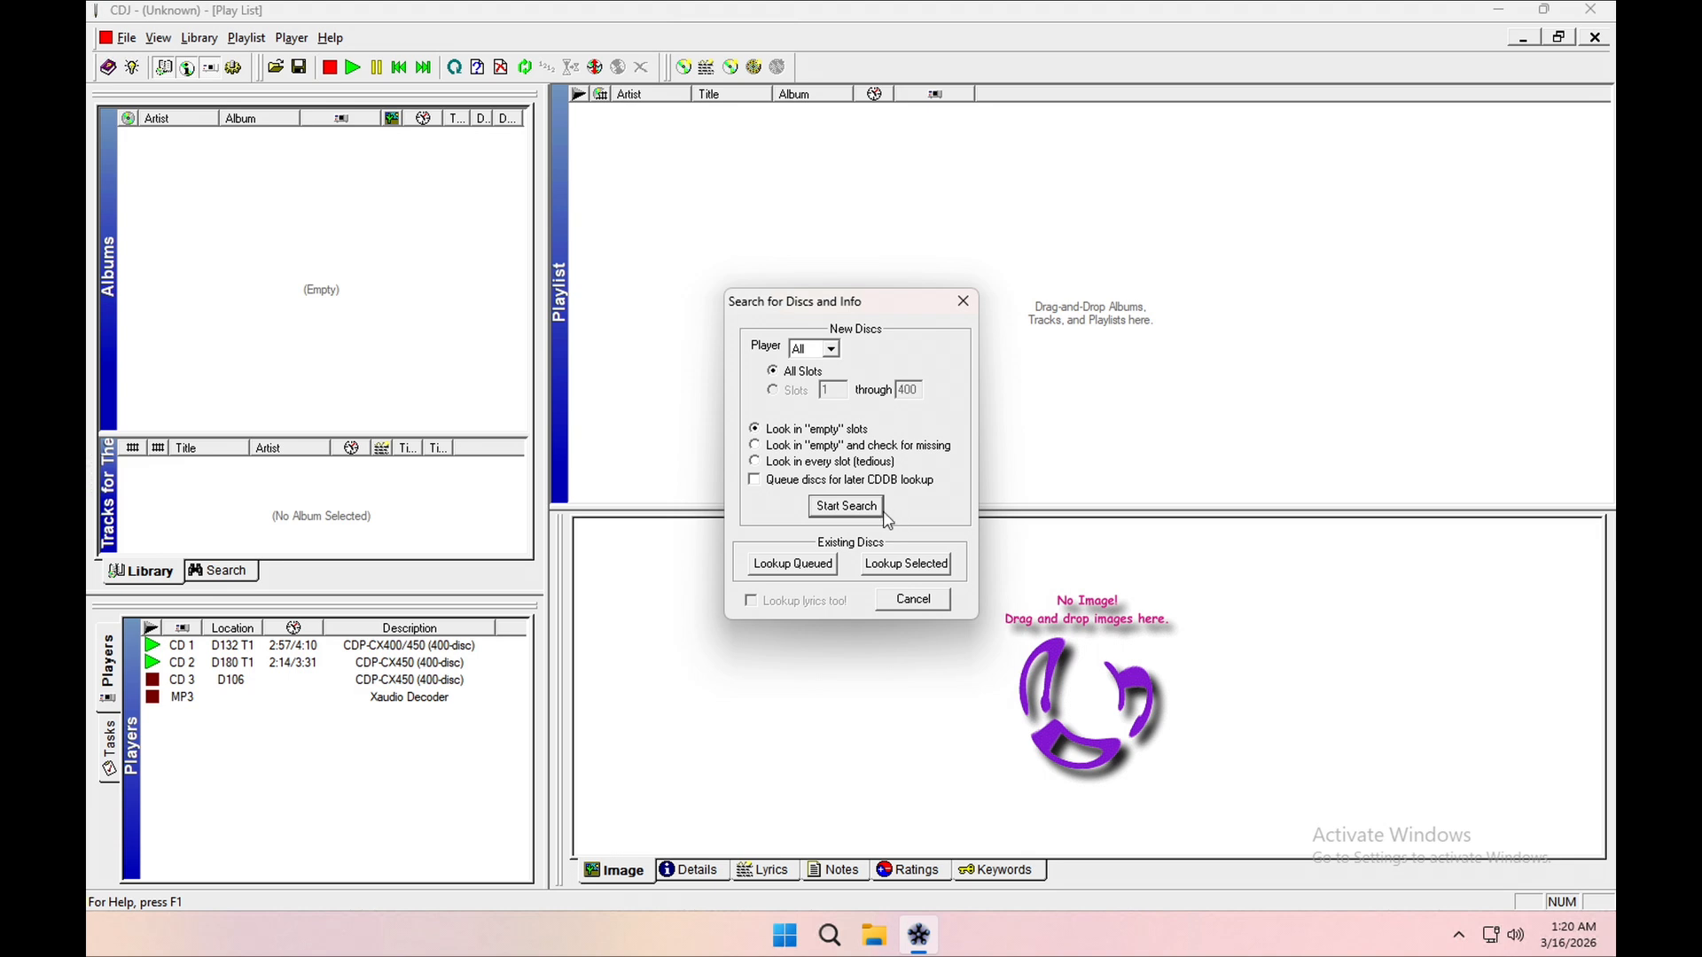
{"action": "left_click", "coordinate": [880, 511]}
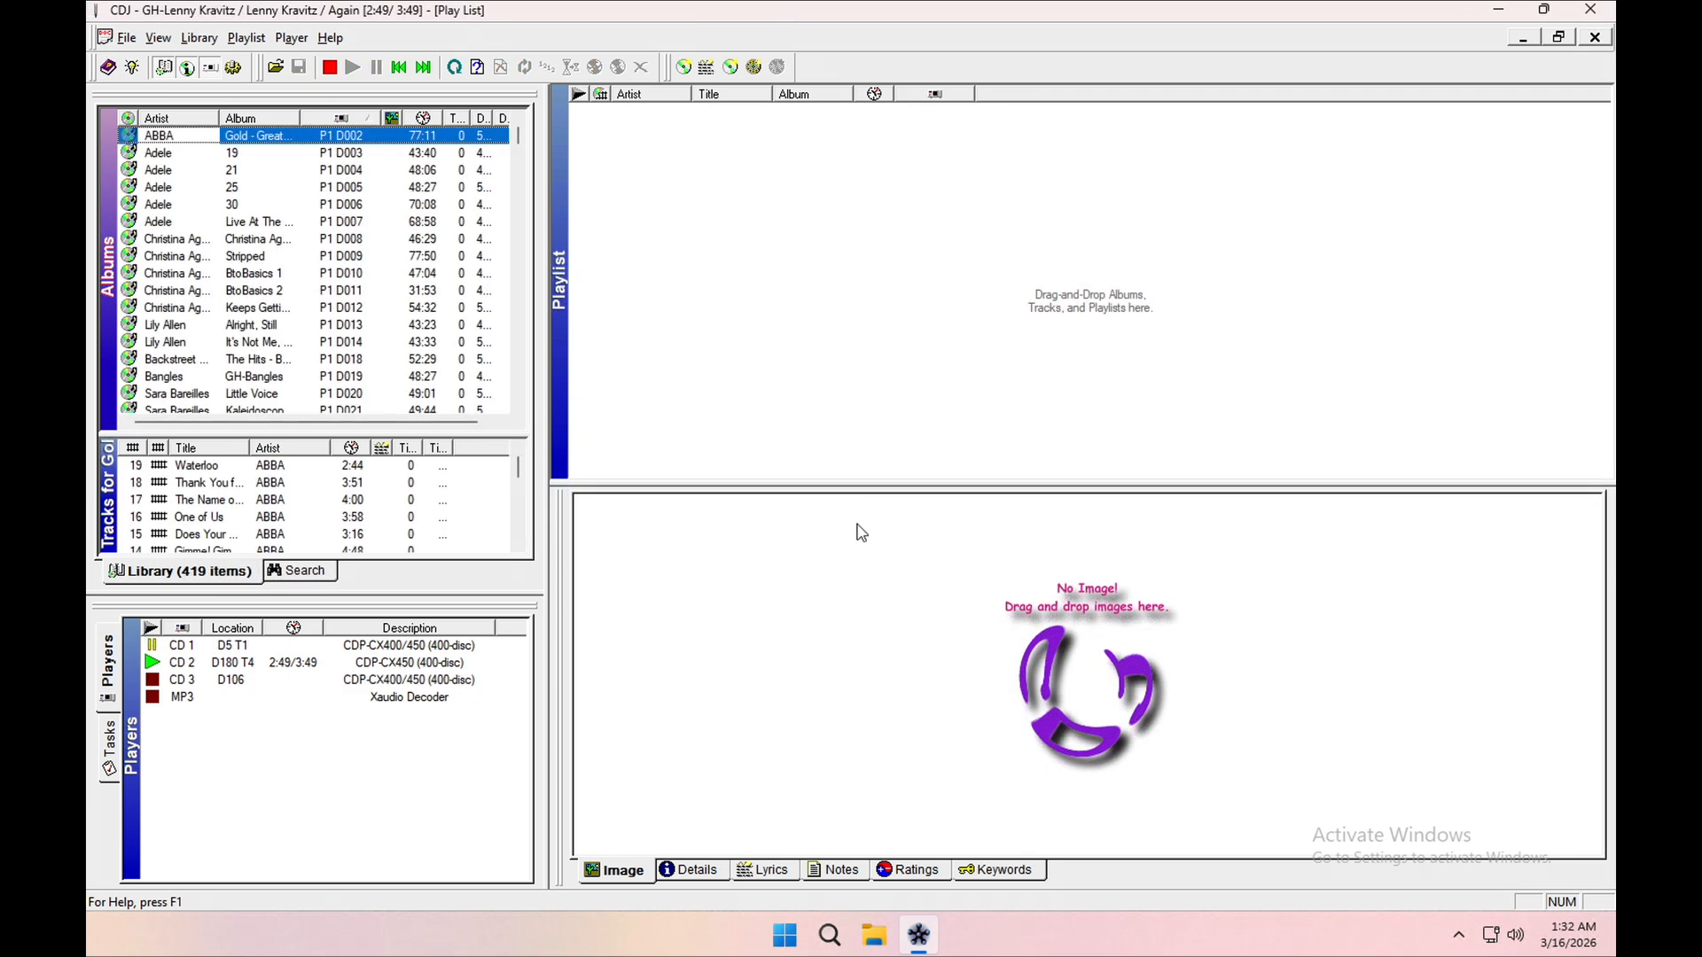
{"action": "left_click", "coordinate": [733, 74]}
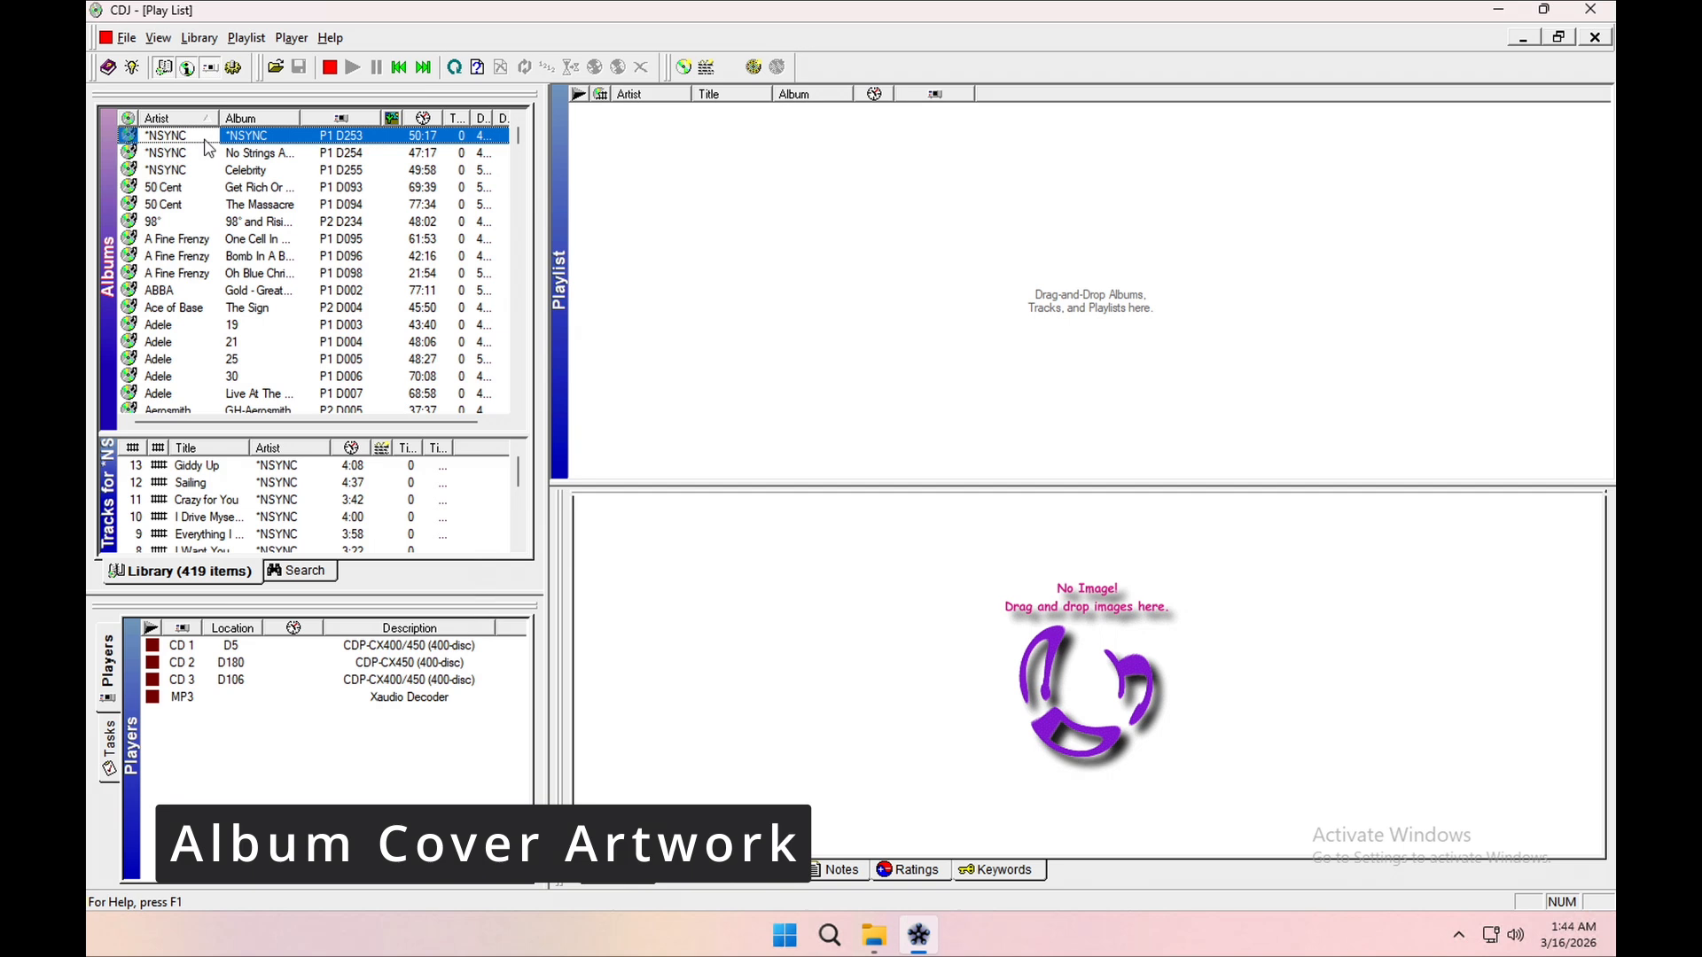
Step: Switch to the Album Artwork folder in File Explorer and assign its cover image to 50 Cent's Get Rich Or Die Tryin' album in CDJ
{"action": "left_click", "coordinate": [196, 188]}
{"action": "key", "text": "alt+Tab"}
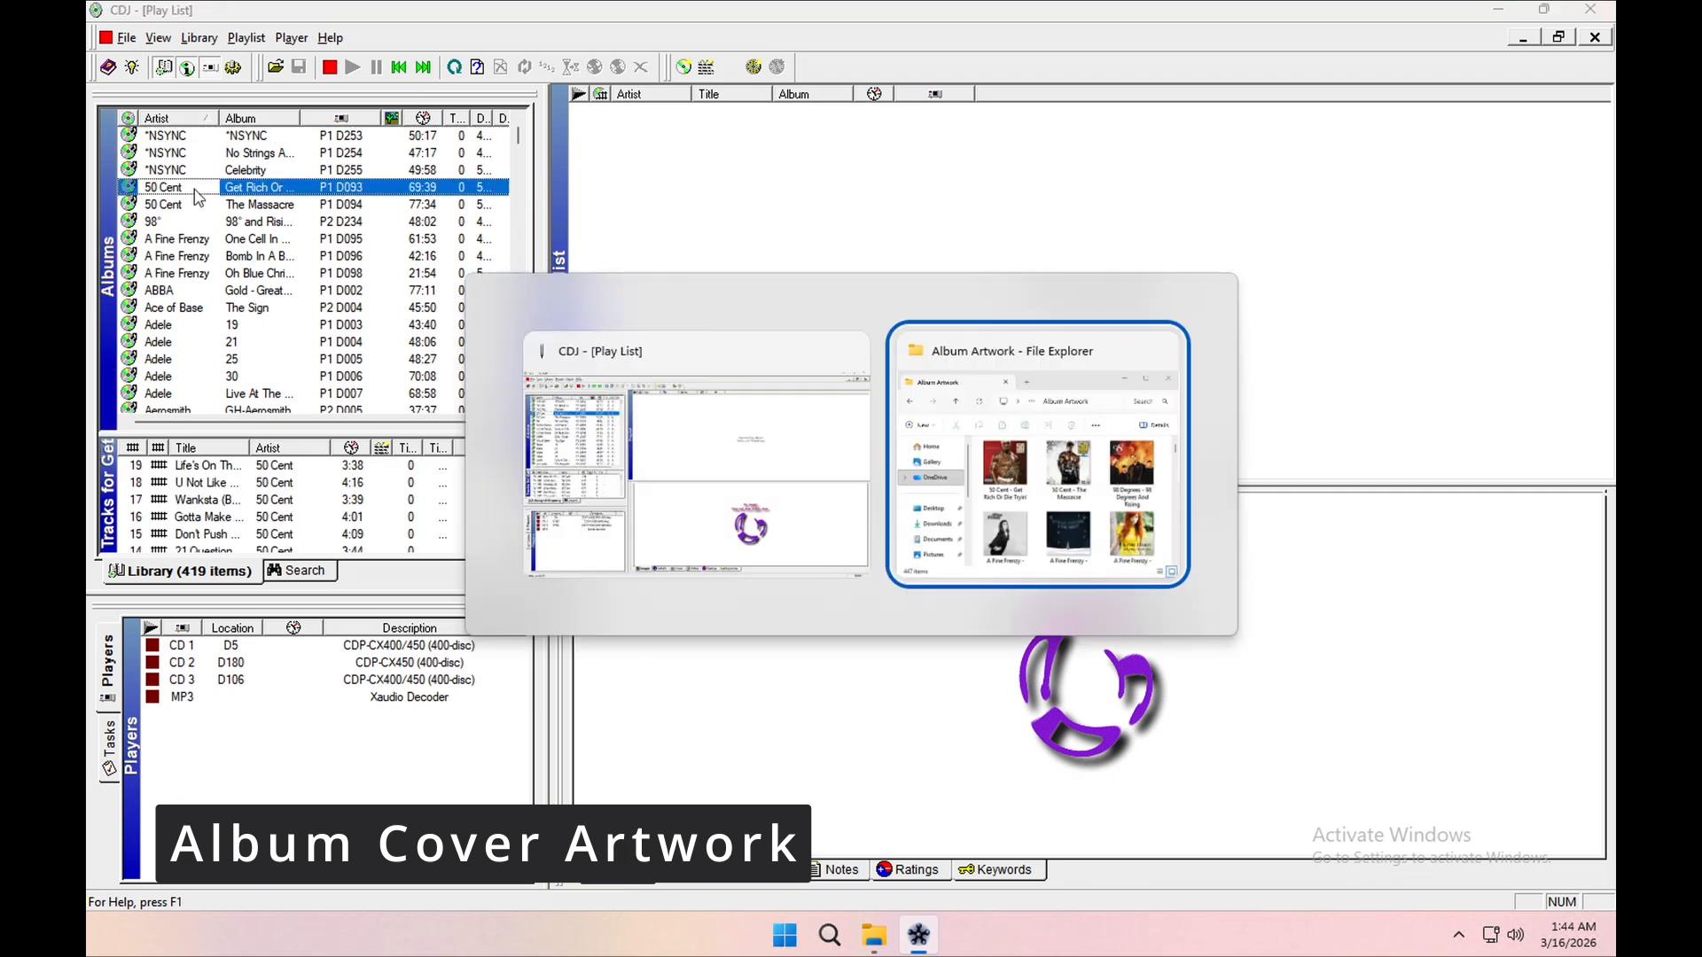
{"action": "left_click_drag", "start_coordinate": [774, 434], "coordinate": [1148, 614]}
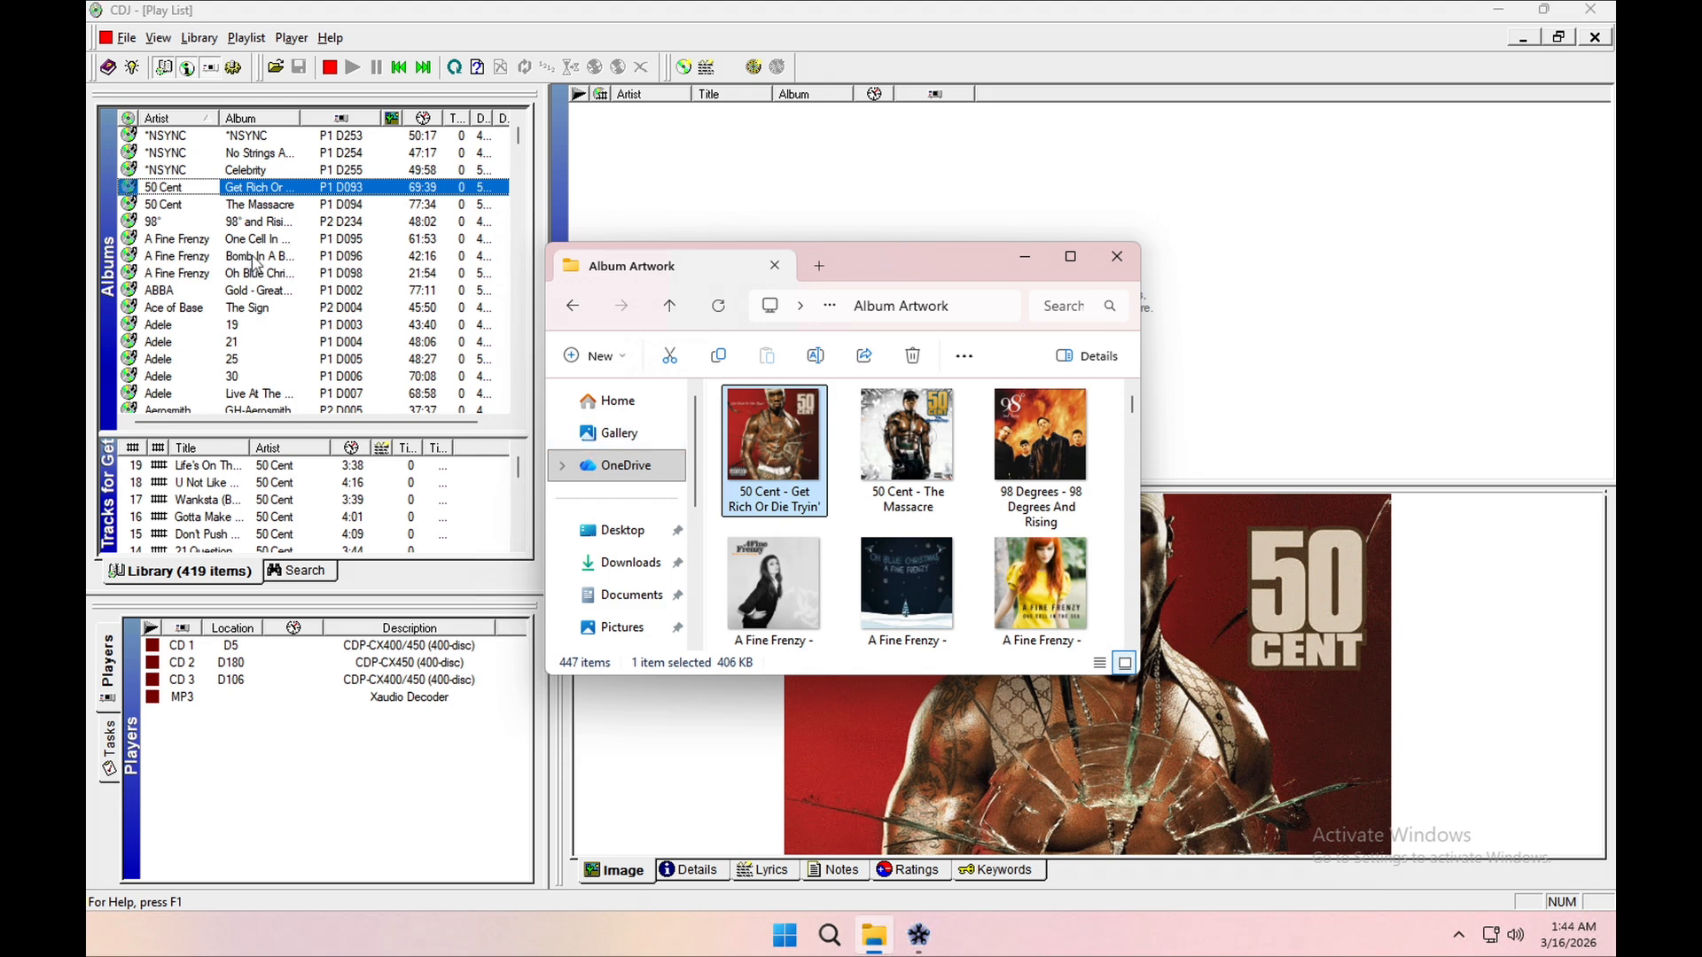
Step: Assign the "50 Cent - The Massacre" cover image to the matching album in the library
{"action": "left_click", "coordinate": [204, 206]}
{"action": "key", "text": "alt+Tab"}
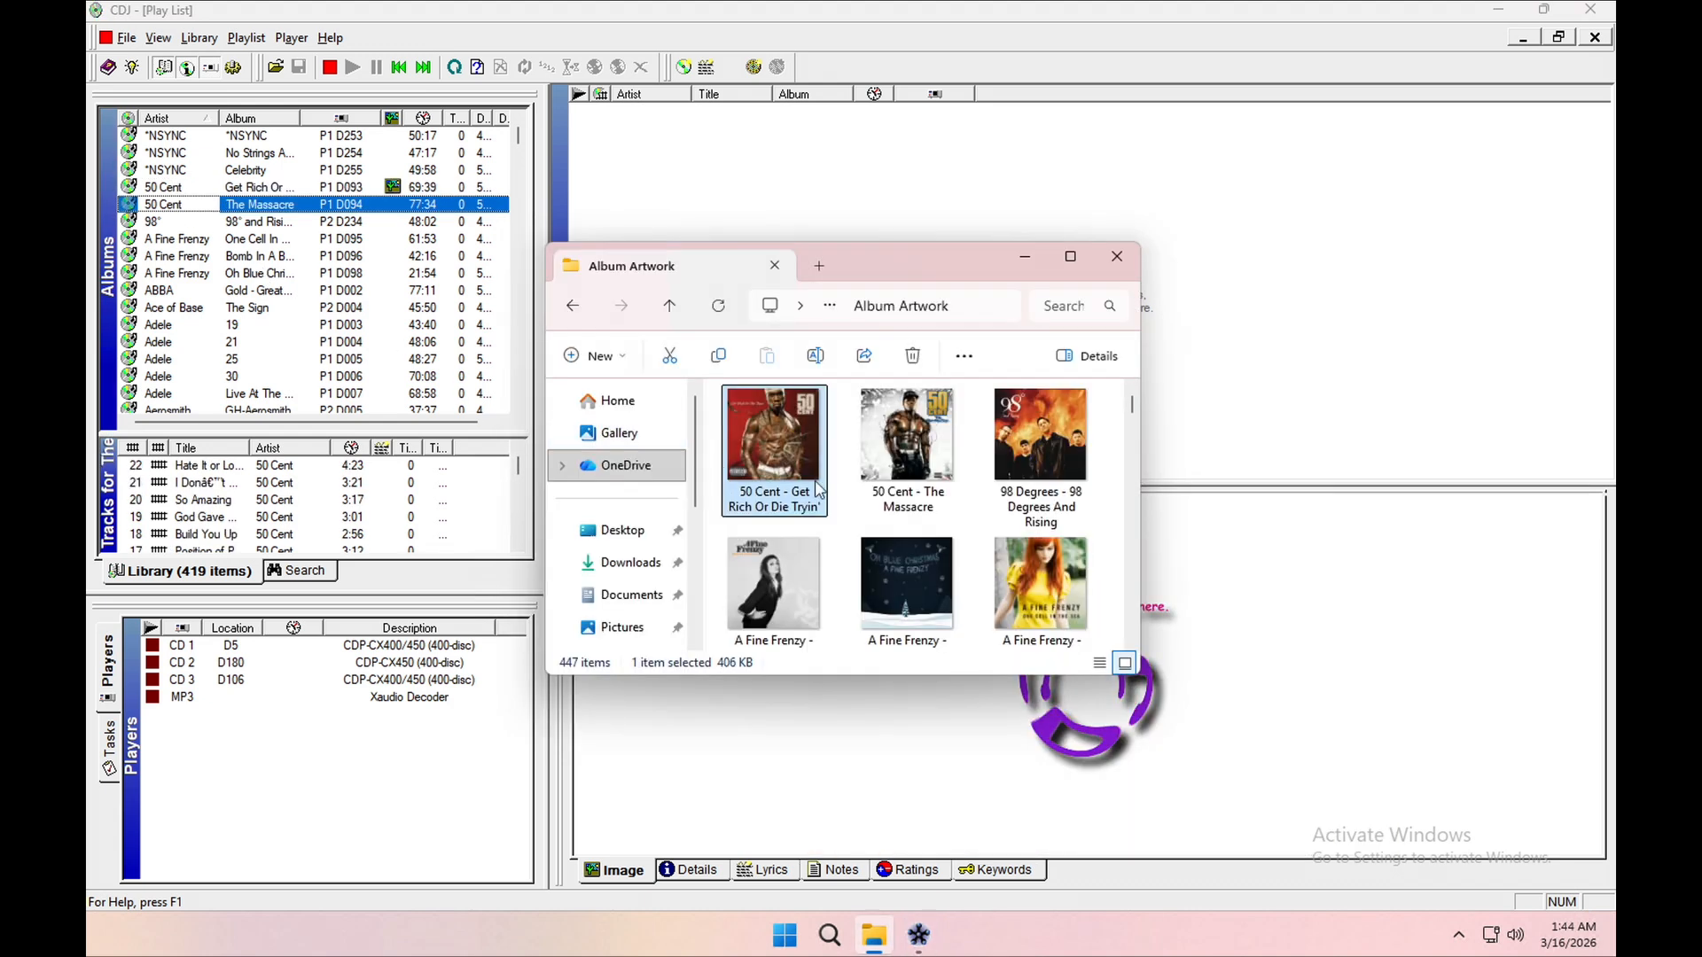
{"action": "left_click_drag", "start_coordinate": [909, 457], "coordinate": [1198, 655]}
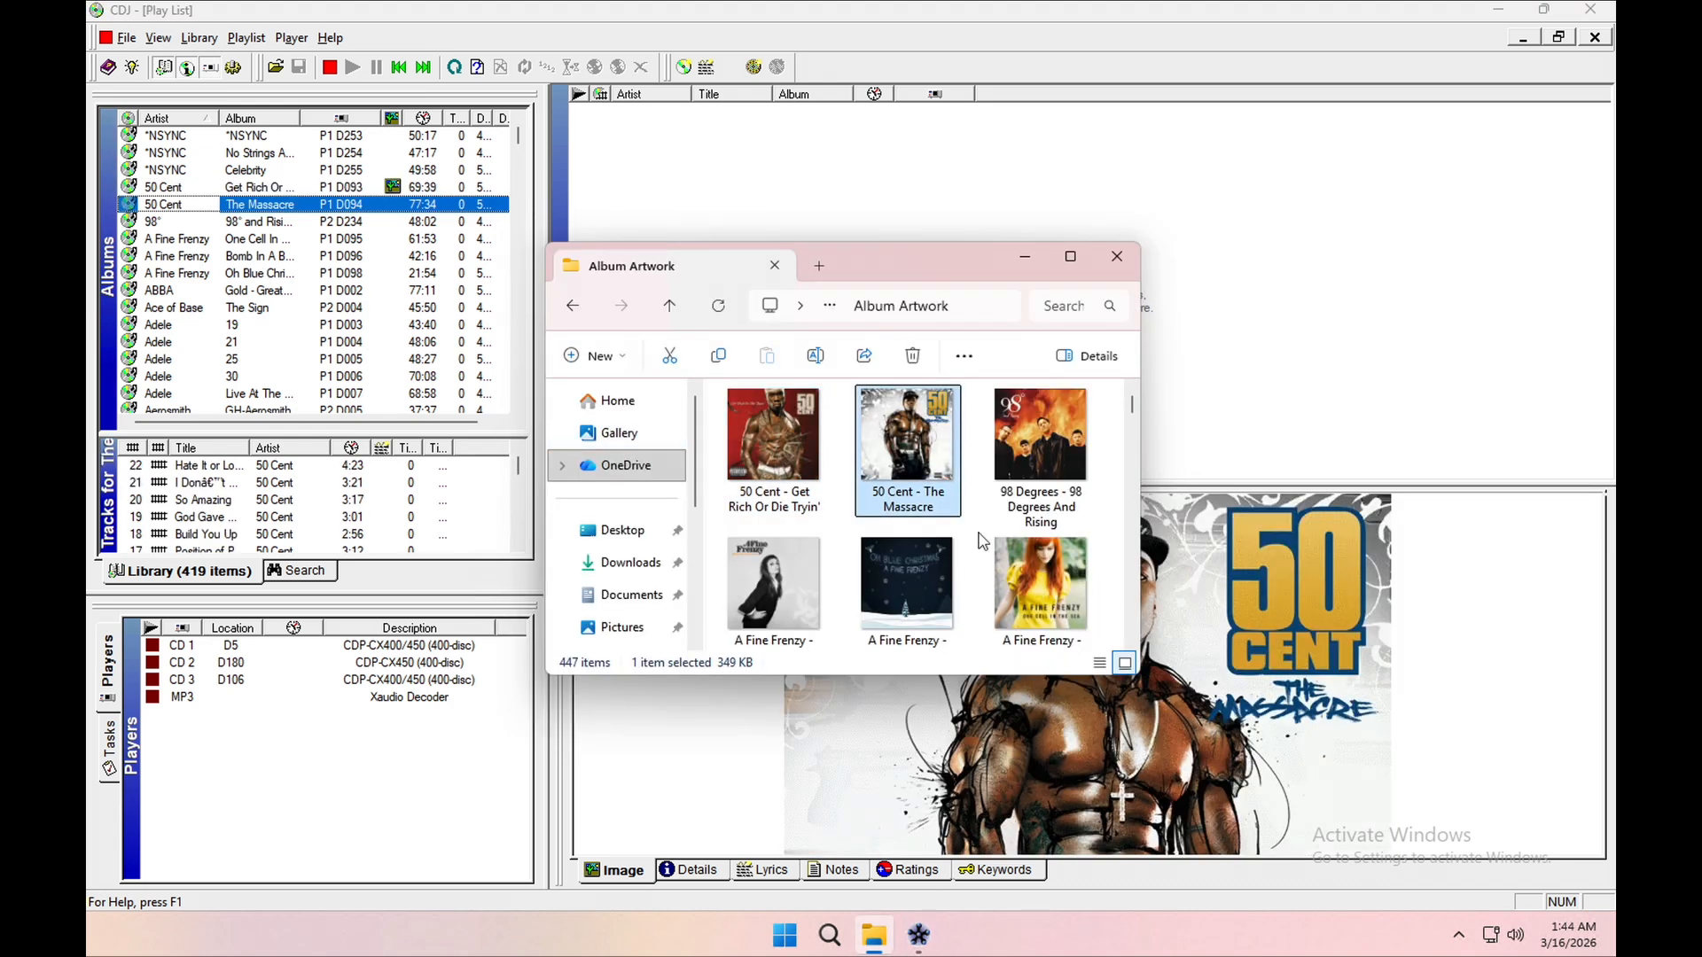
Step: Assign the "98 Degrees - 98 Degrees And Rising" cover image to its album and close the Album Artwork folder
{"action": "left_click", "coordinate": [344, 223]}
{"action": "key", "text": "alt+Tab"}
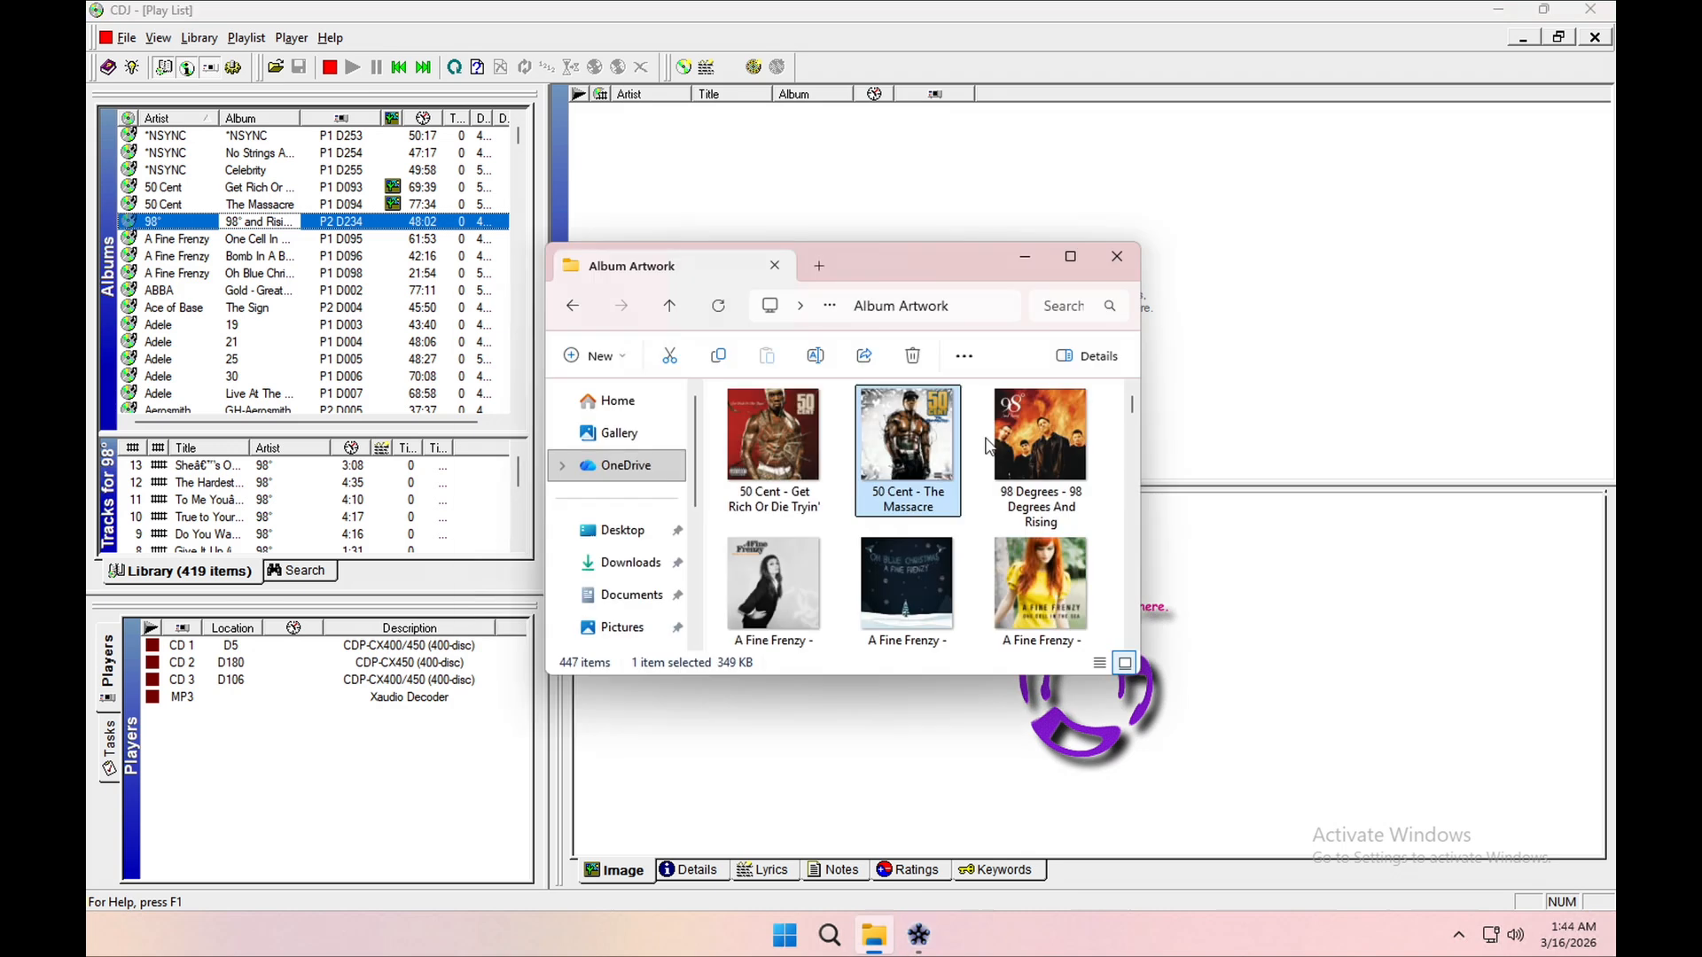
{"action": "left_click_drag", "start_coordinate": [988, 447], "coordinate": [1237, 631]}
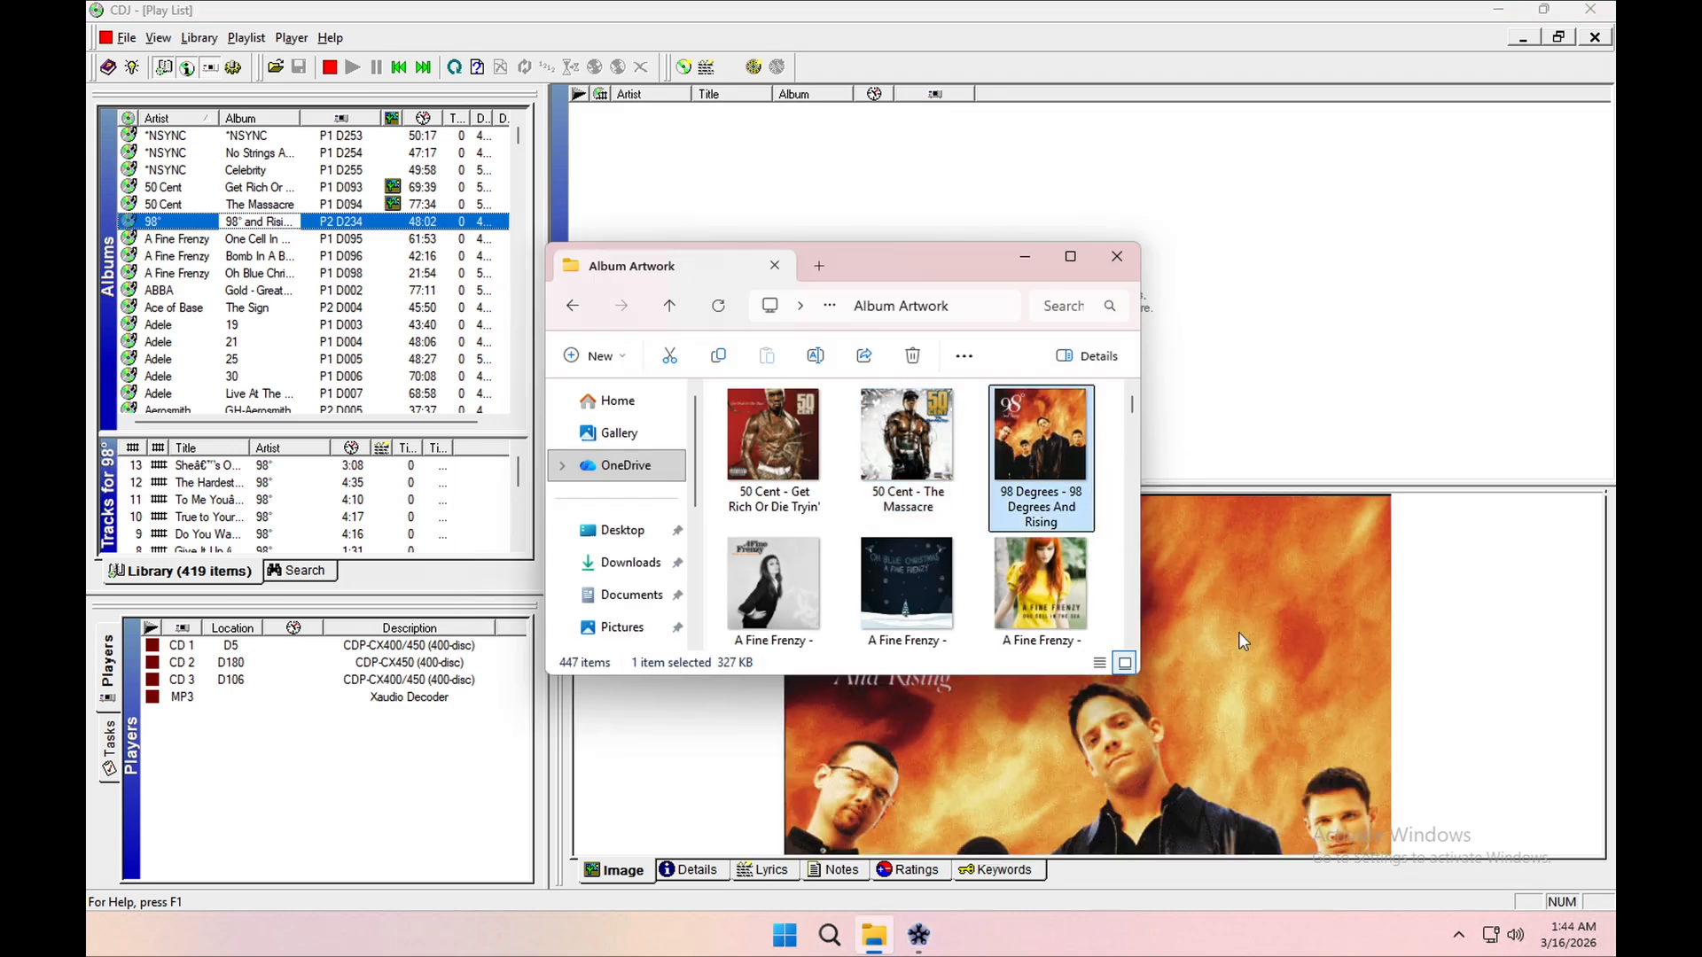
{"action": "left_click", "coordinate": [1117, 257]}
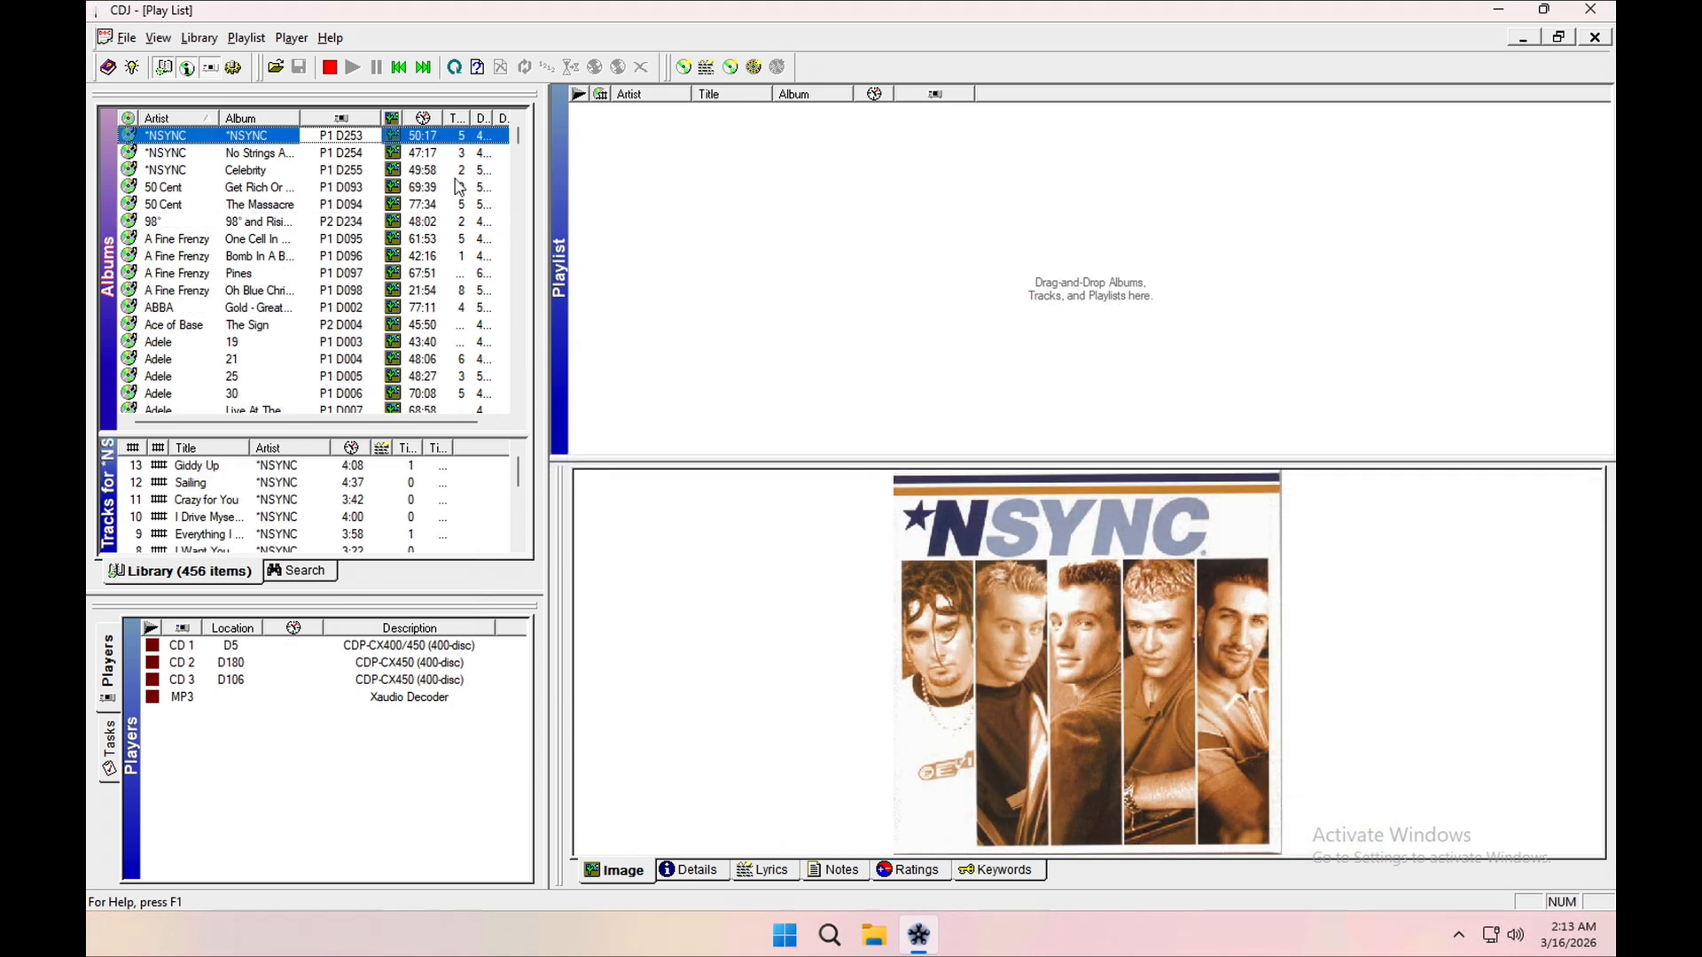
Step: Review the Library / Images, Playlists, Slink-e, Players, Devices and Maps options, including the form for adding a device
{"action": "left_click", "coordinate": [233, 68]}
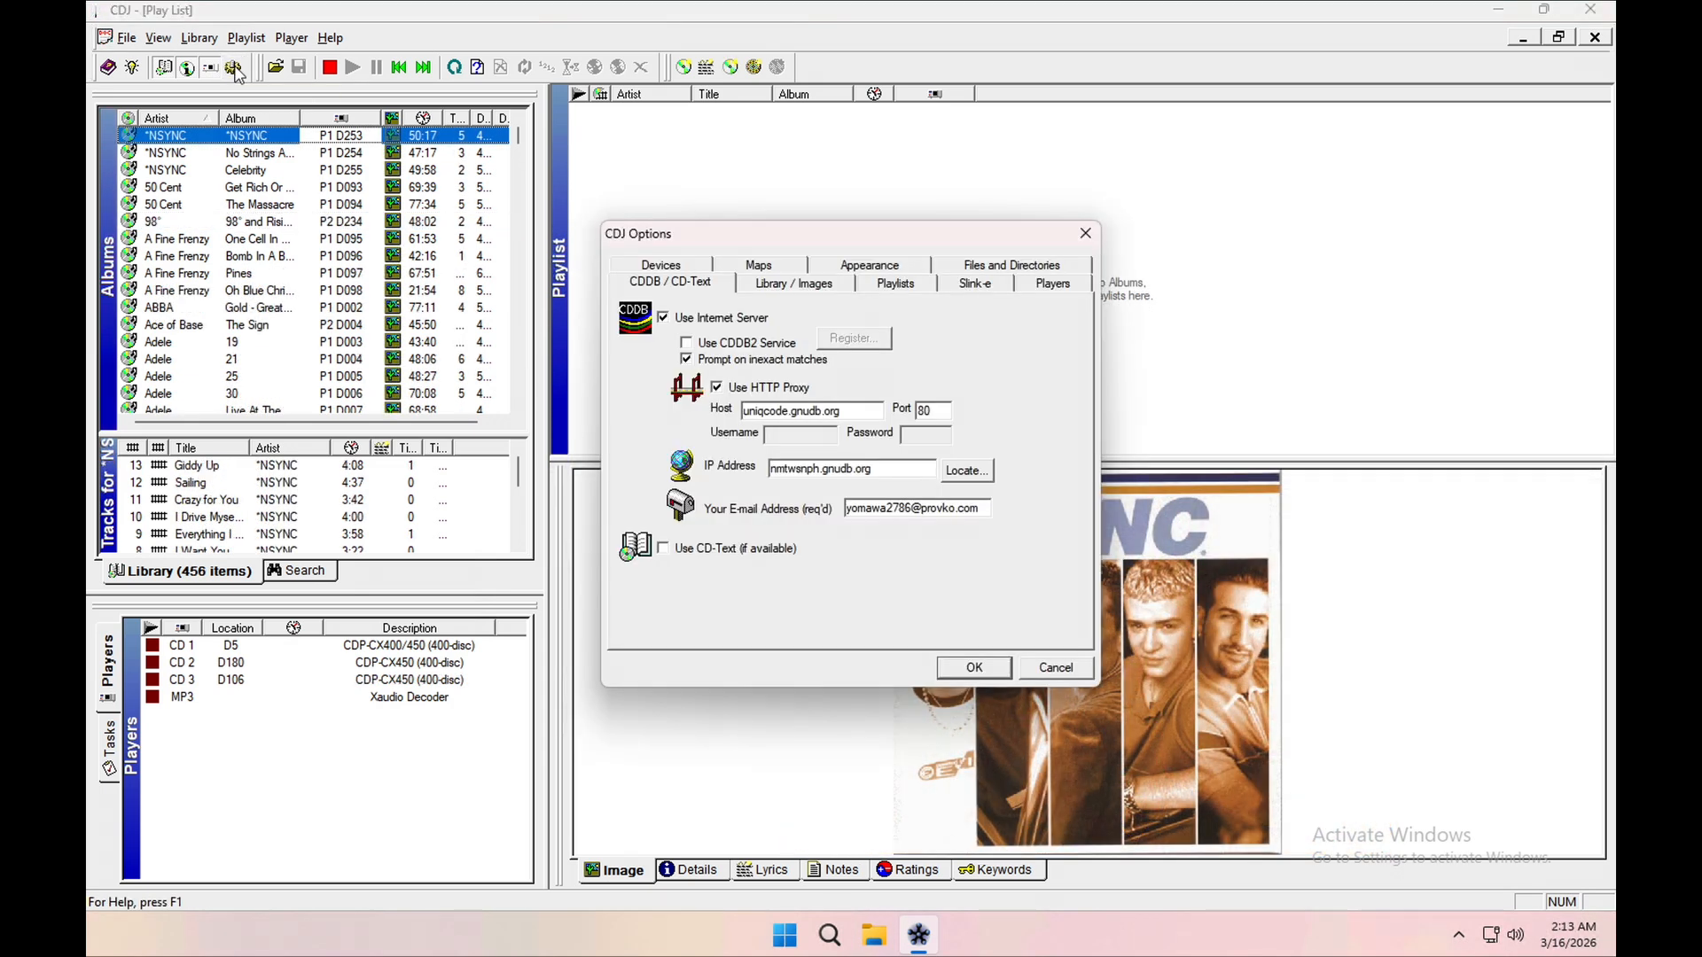
{"action": "left_click", "coordinate": [802, 284]}
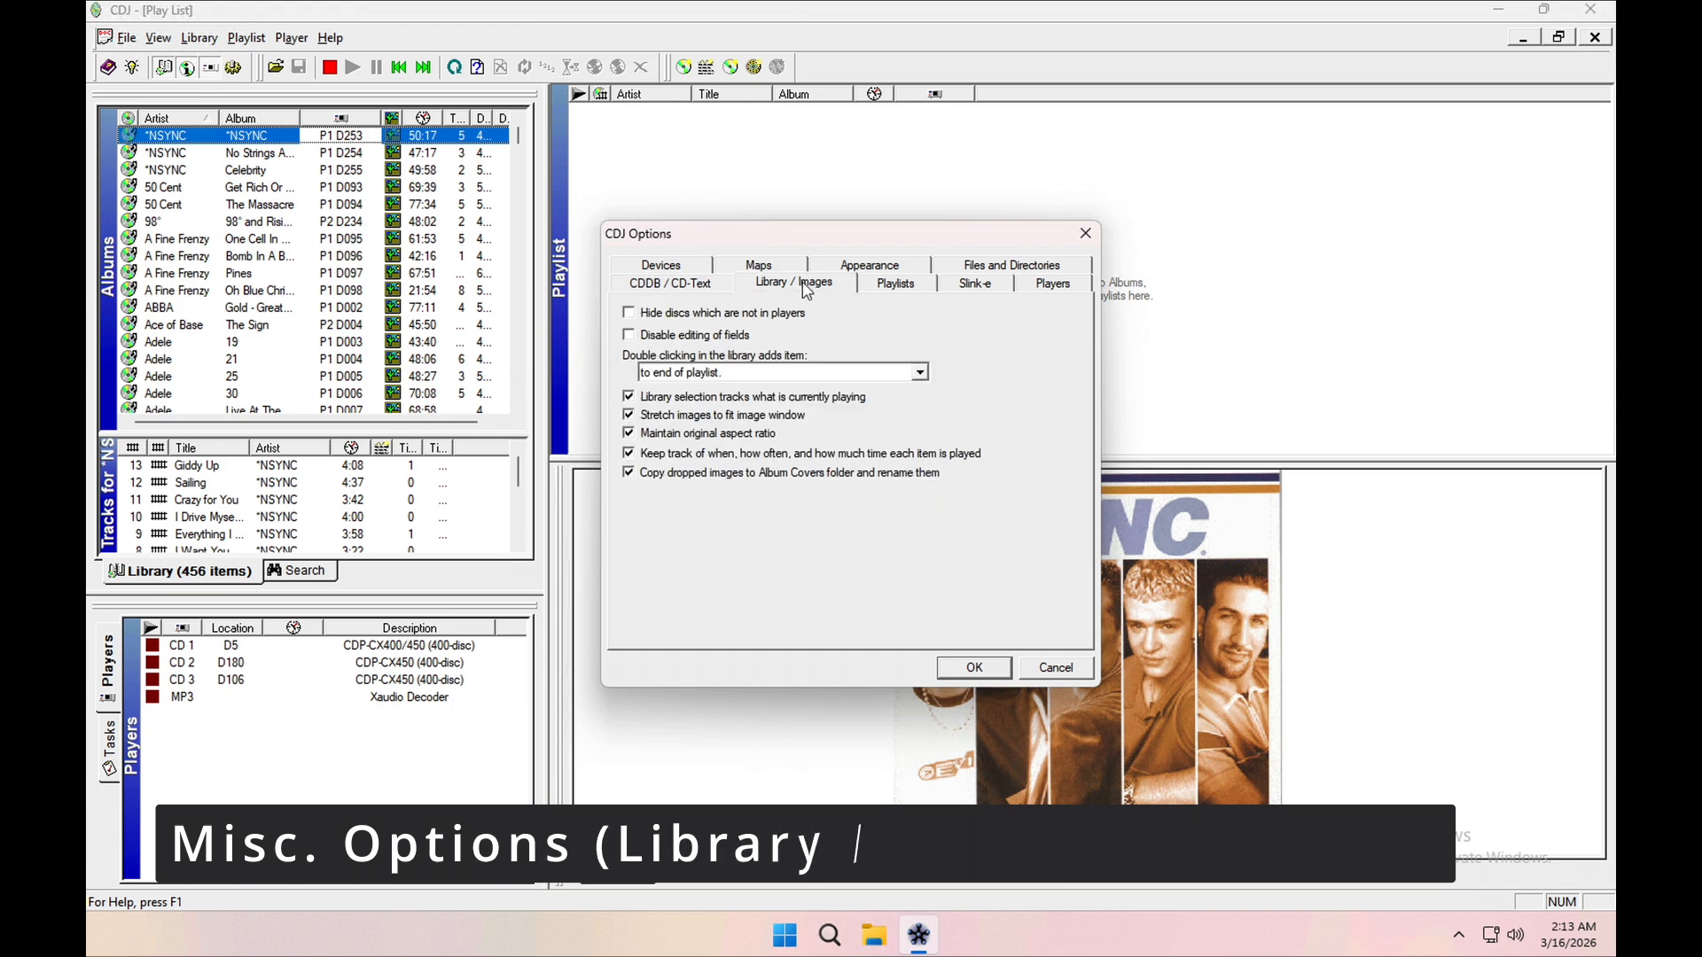
{"action": "left_click", "coordinate": [922, 291]}
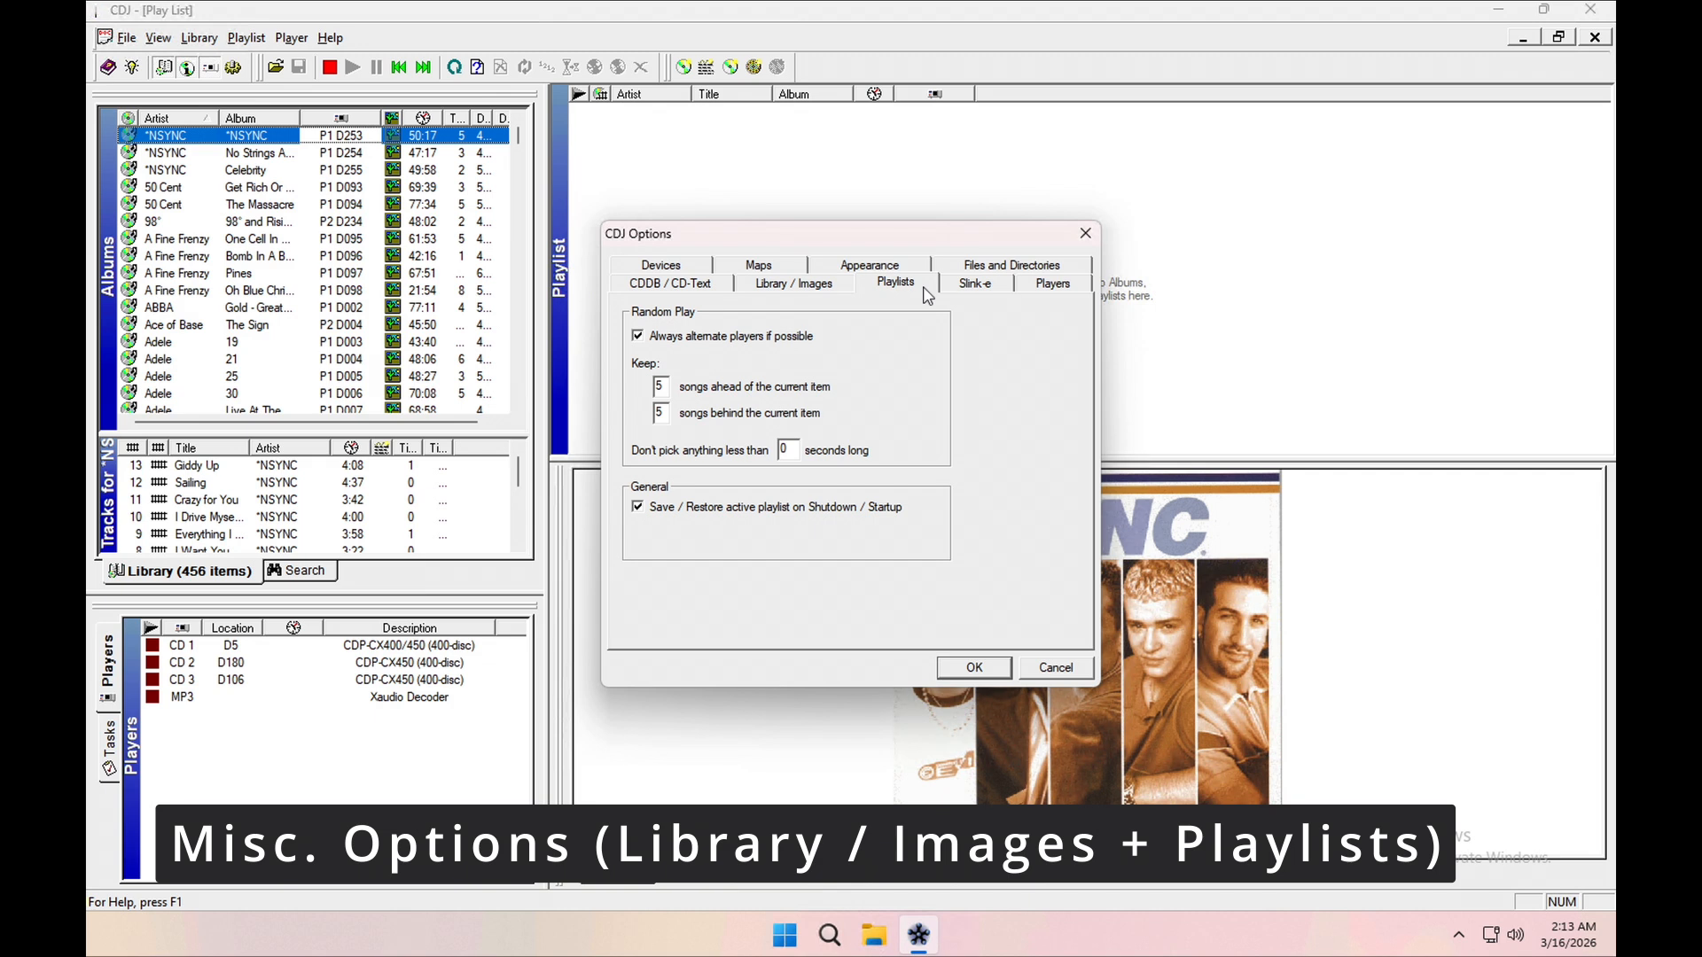
{"action": "left_click", "coordinate": [1009, 289]}
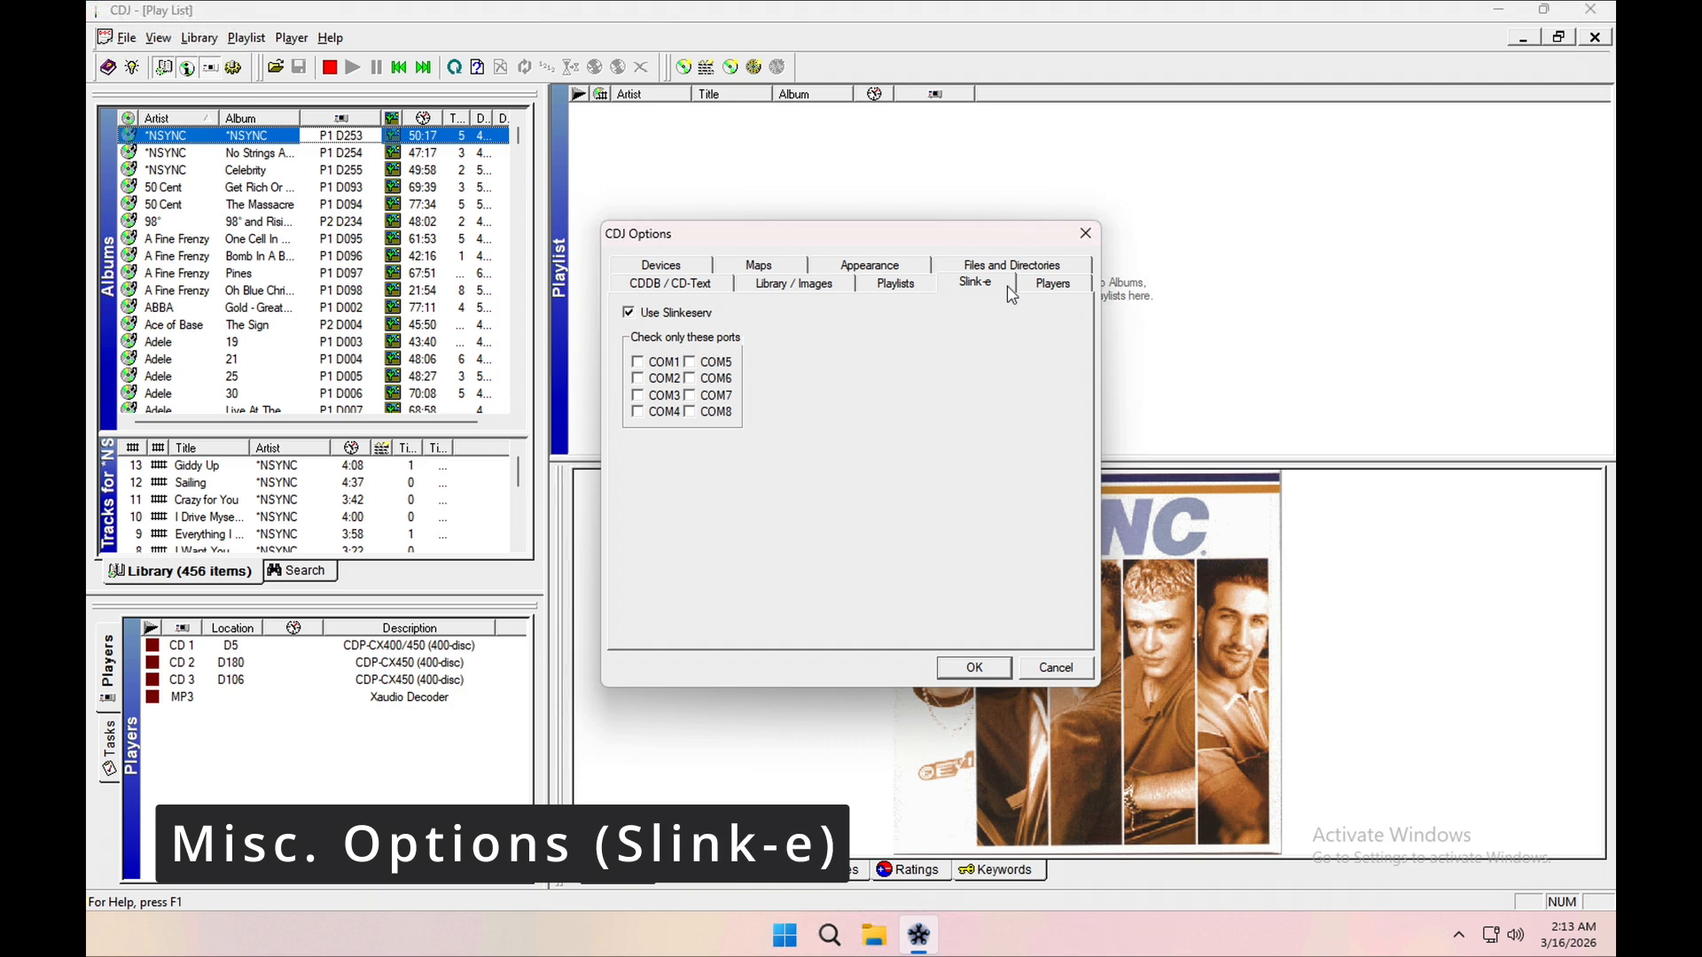
{"action": "left_click", "coordinate": [1081, 293]}
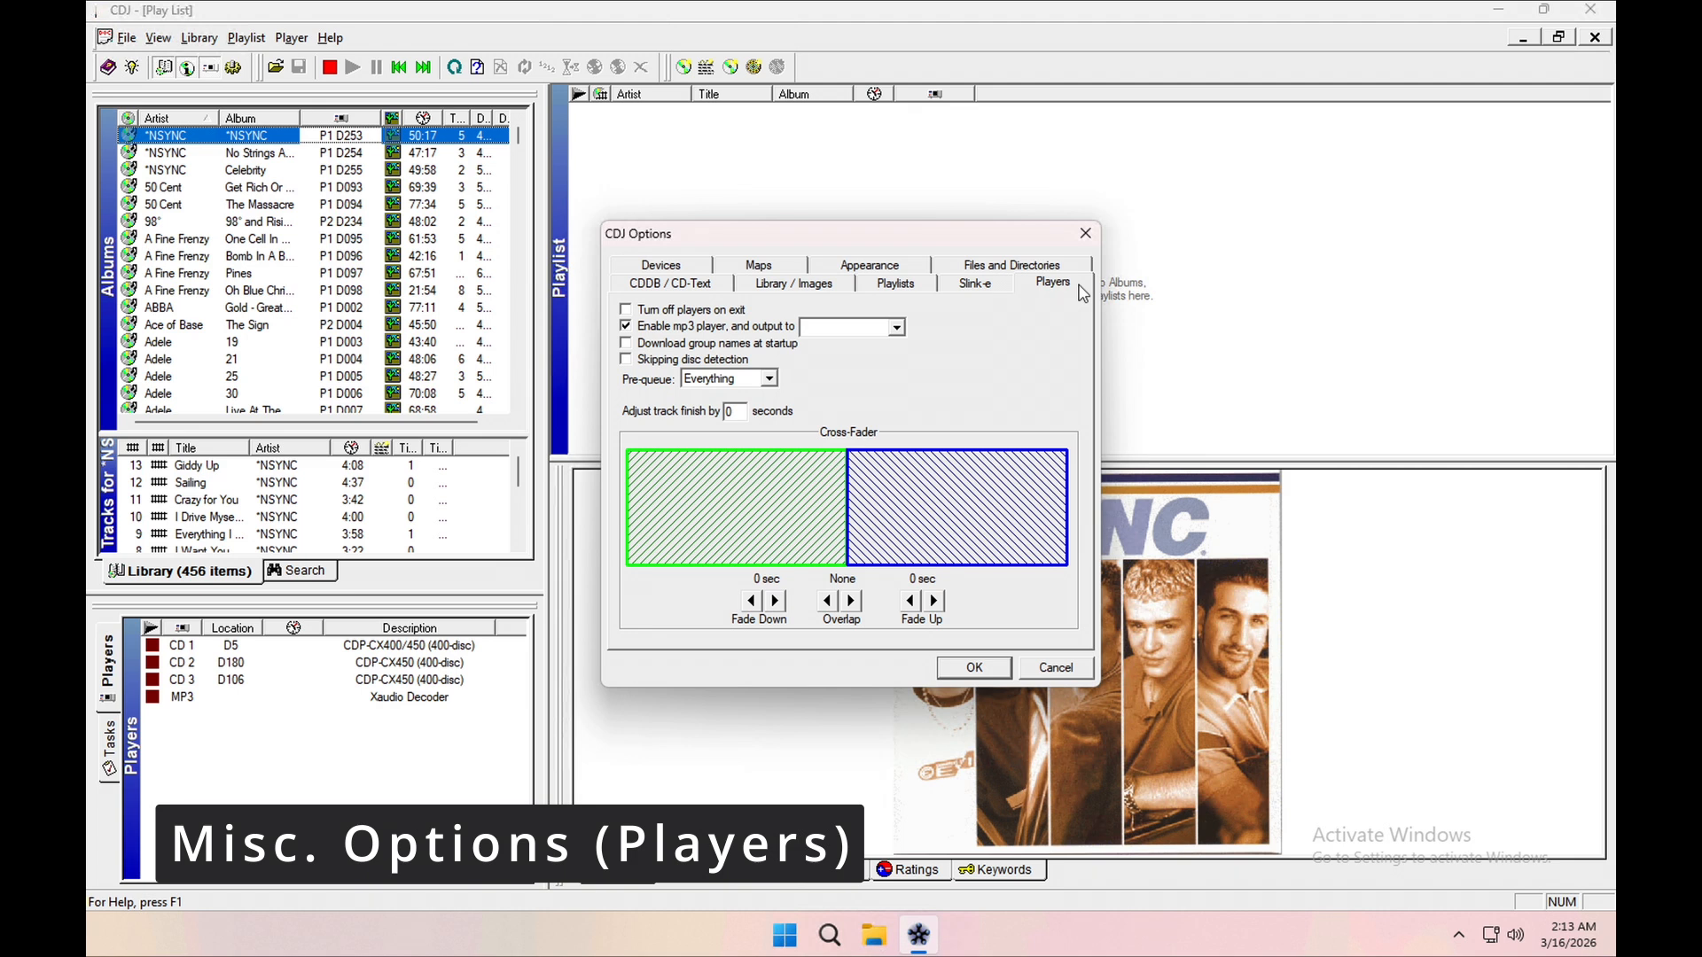
{"action": "left_click", "coordinate": [702, 269]}
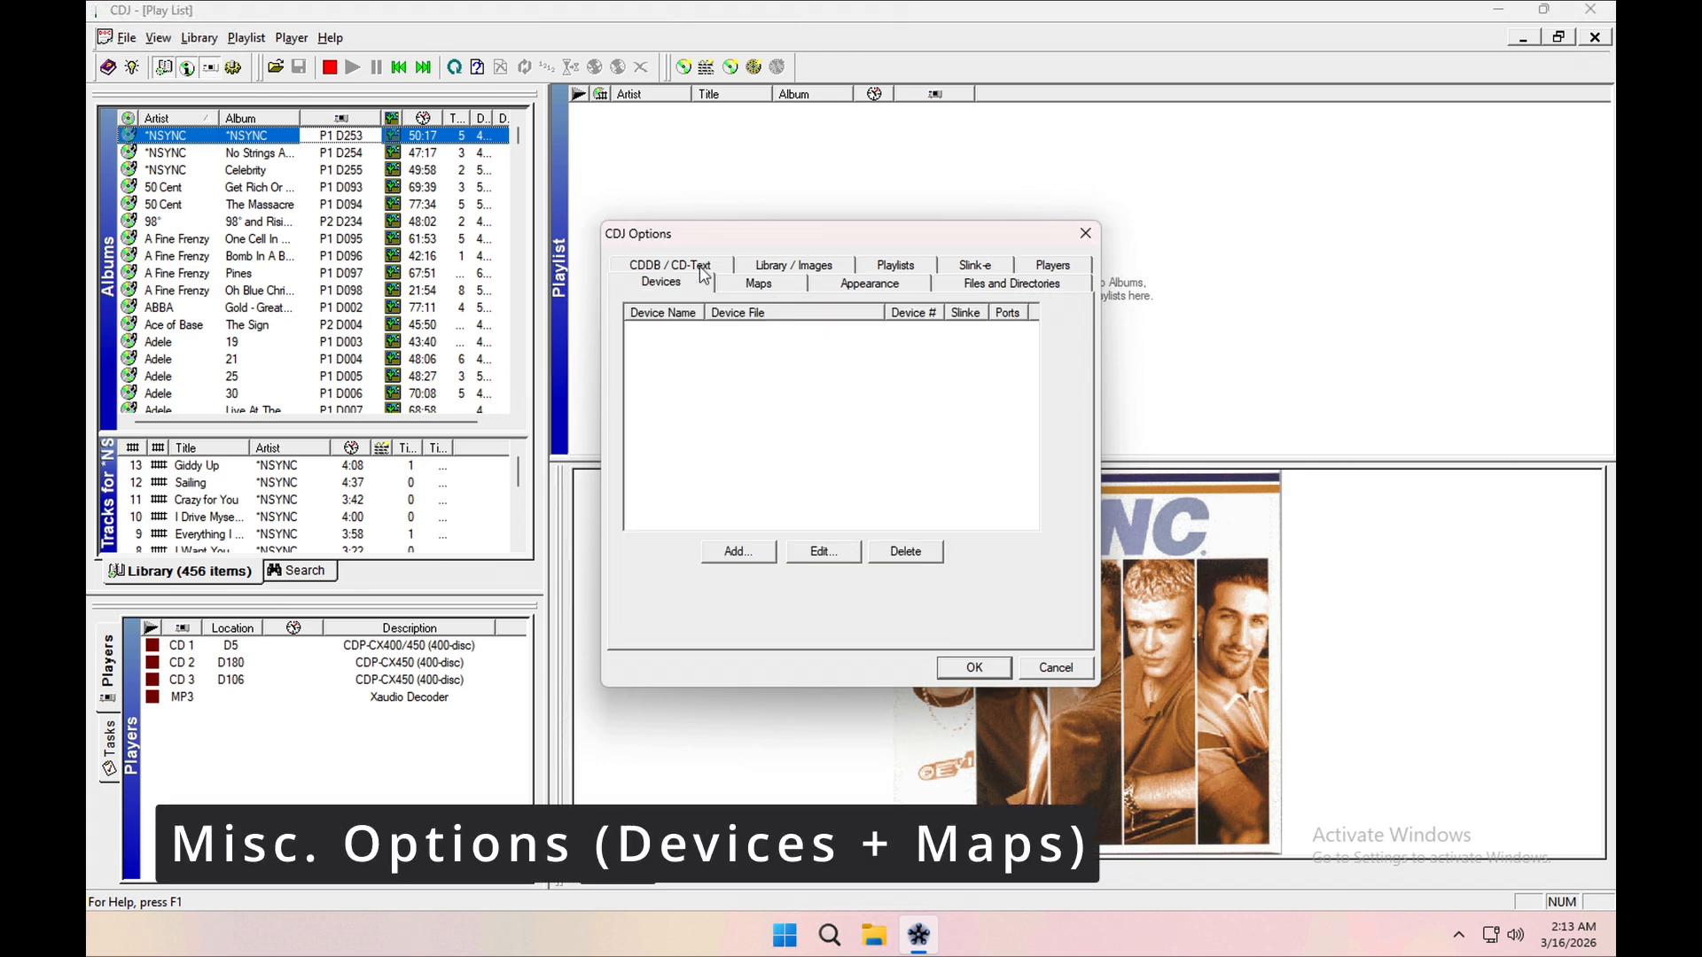
{"action": "left_click", "coordinate": [758, 552]}
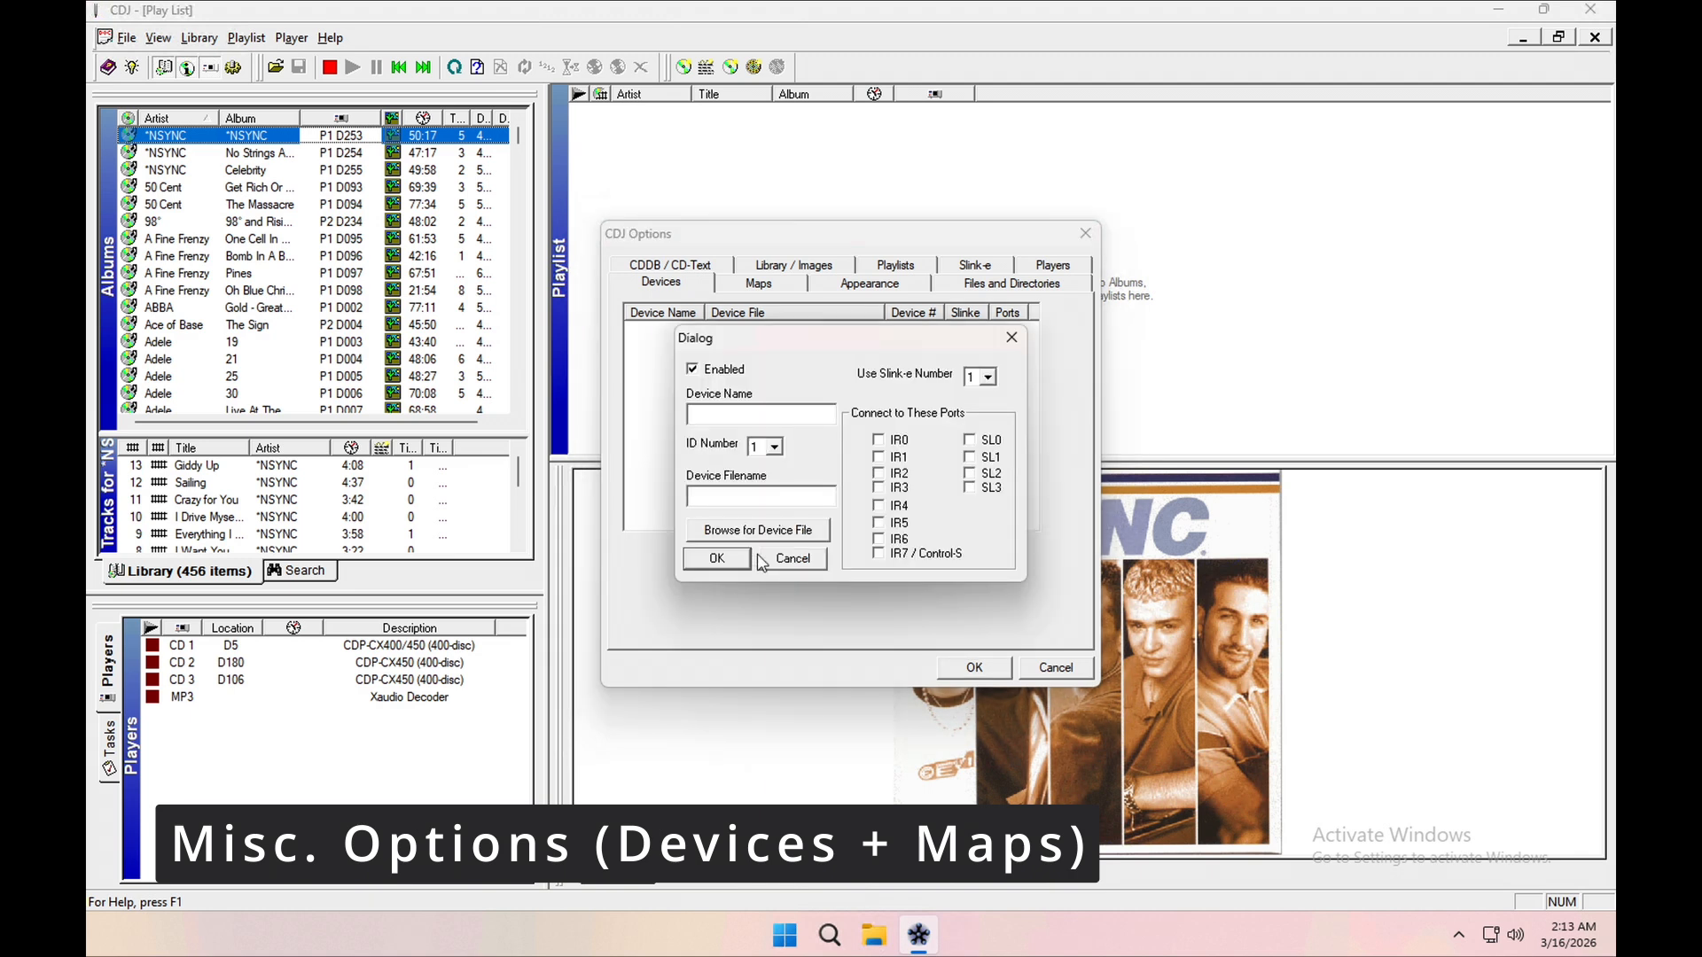
{"action": "left_click", "coordinate": [762, 559]}
{"action": "left_click", "coordinate": [784, 285]}
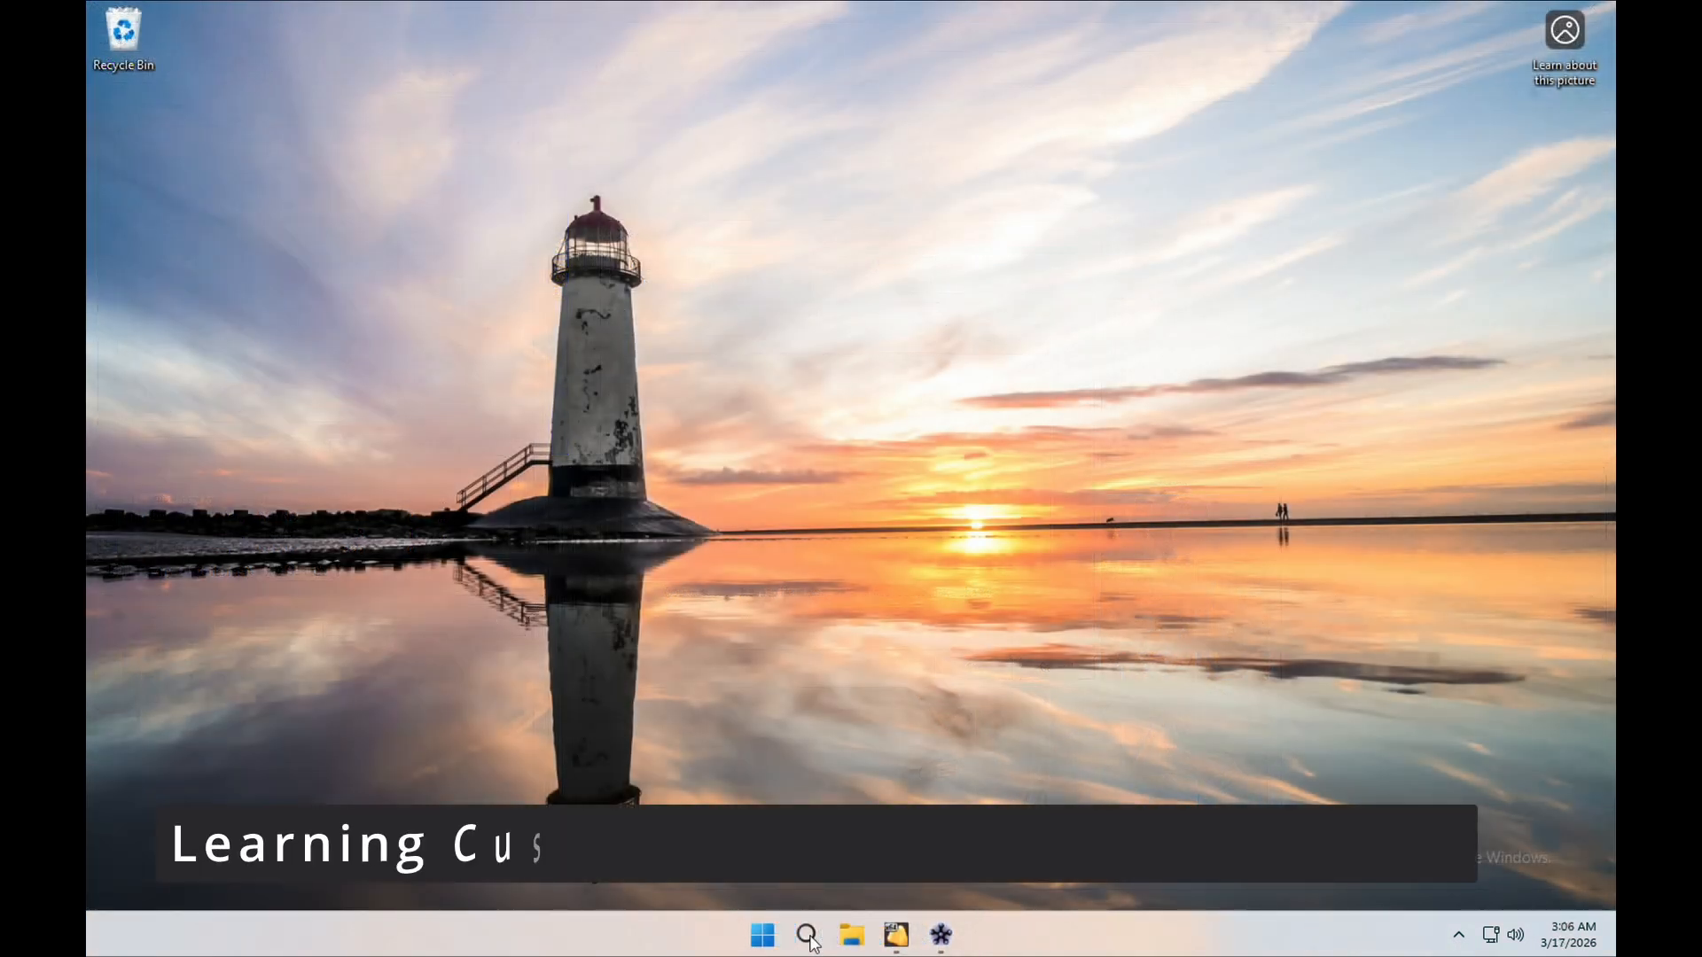
Step: Find and launch the E-Z Learn application
{"action": "left_click", "coordinate": [807, 936]}
{"action": "type", "text": "ezlearn"}
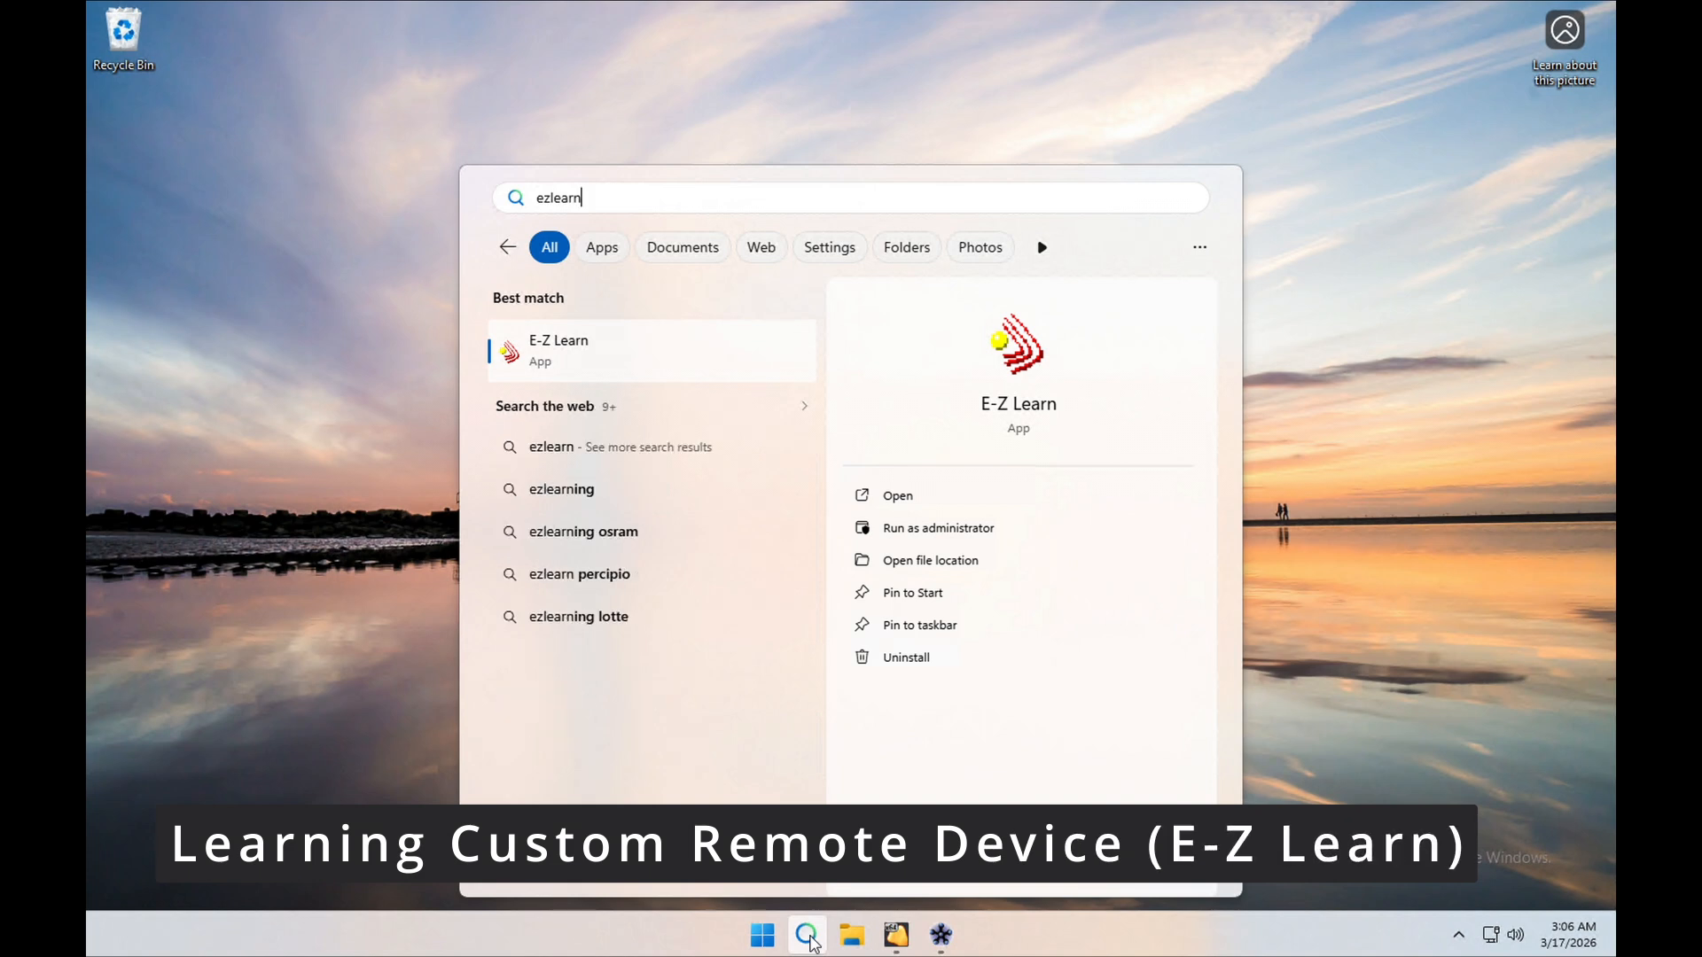
{"action": "key", "text": "Return"}
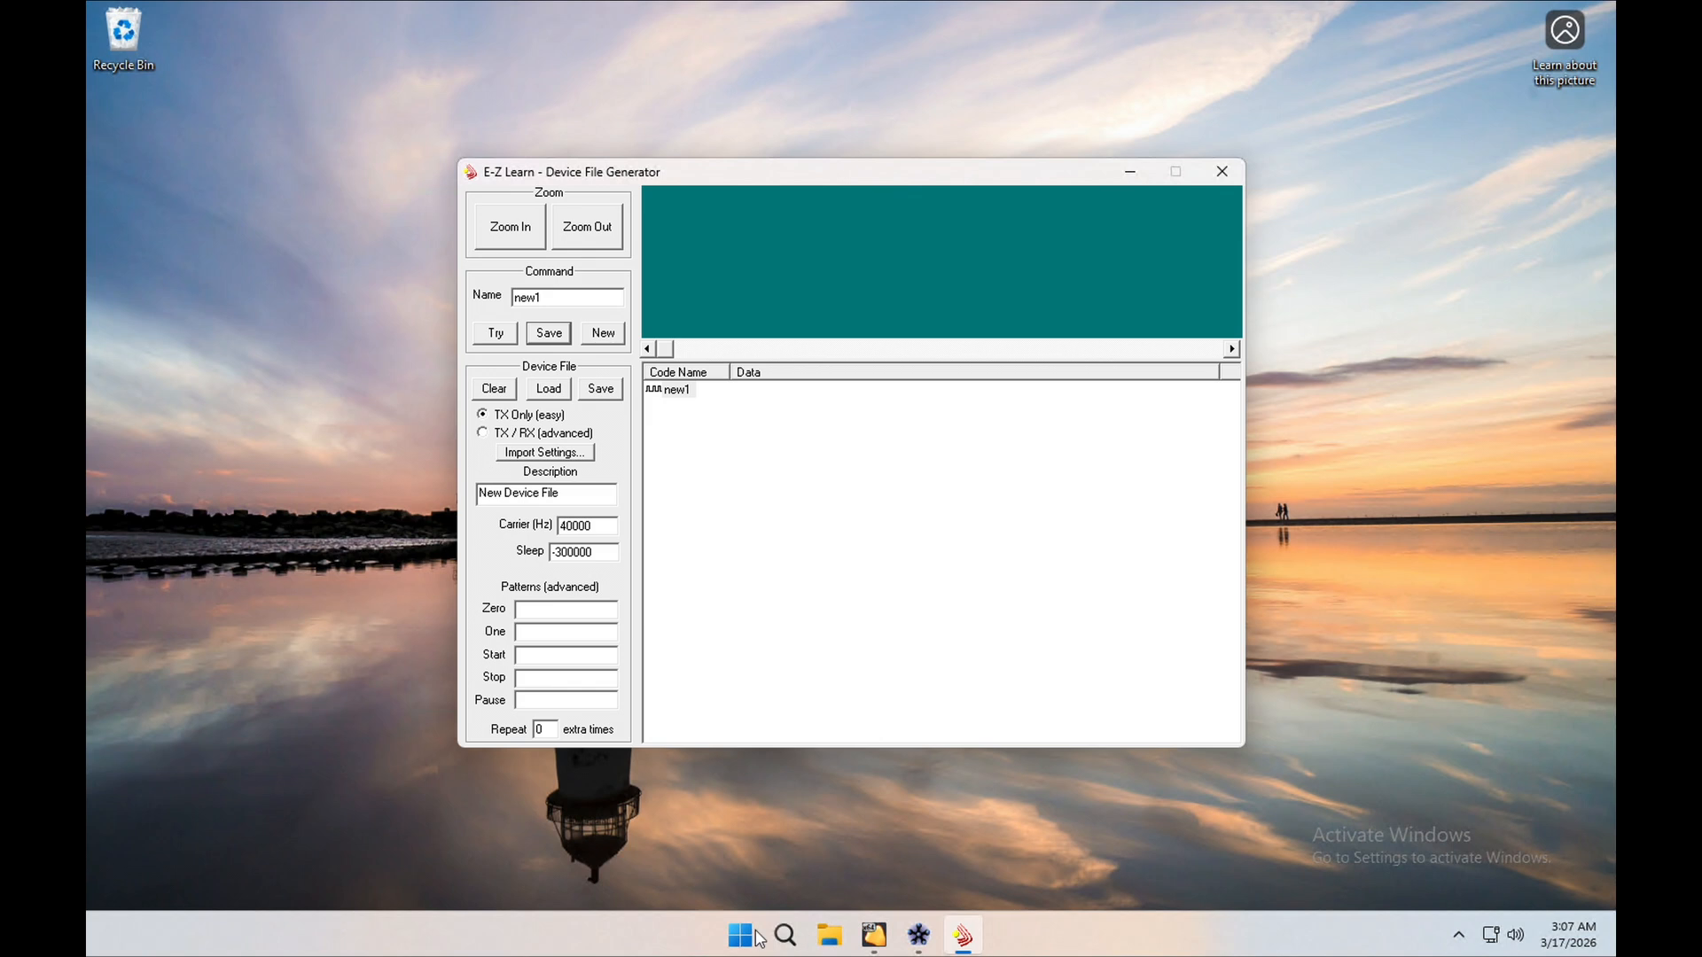
Step: Set the device file's description to DenonRemote
{"action": "double_click", "coordinate": [582, 494]}
{"action": "left_click", "coordinate": [583, 493]}
{"action": "double_click", "coordinate": [583, 493]}
{"action": "key", "text": "BackSpace"}
{"action": "key", "text": "BackSpace"}
{"action": "key", "text": "BackSpace"}
{"action": "key", "text": "BackSpace"}
{"action": "key", "text": "BackSpace"}
{"action": "key", "text": "BackSpace"}
{"action": "key", "text": "BackSpace"}
{"action": "key", "text": "BackSpace"}
{"action": "key", "text": "BackSpace"}
{"action": "key", "text": "BackSpace"}
{"action": "key", "text": "BackSpace"}
{"action": "key", "text": "BackSpace"}
{"action": "type", "text": "DenonRemote"}
Step: Name the new remote command Play/Pause
{"action": "double_click", "coordinate": [563, 297]}
{"action": "type", "text": "Pk"}
{"action": "key", "text": "BackSpace"}
{"action": "type", "text": "lay/Pause"}
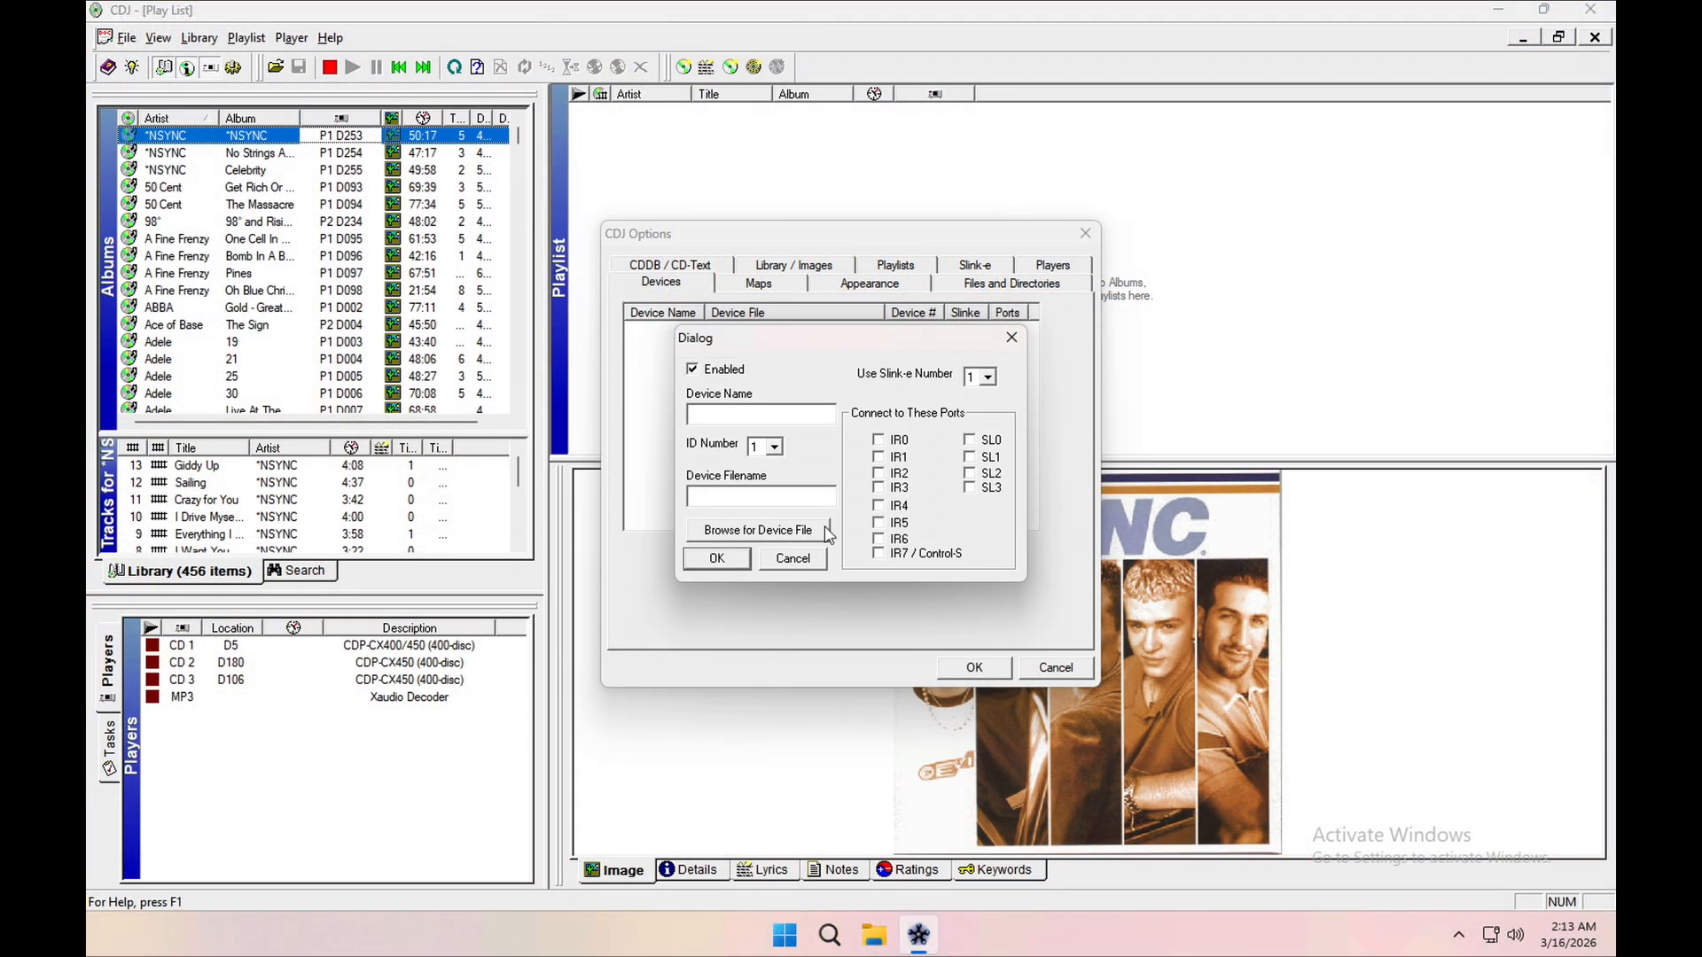
Step: In CDJ, choose DenonRemote.cde from the Customization folder as the new device's file
{"action": "left_click", "coordinate": [825, 530]}
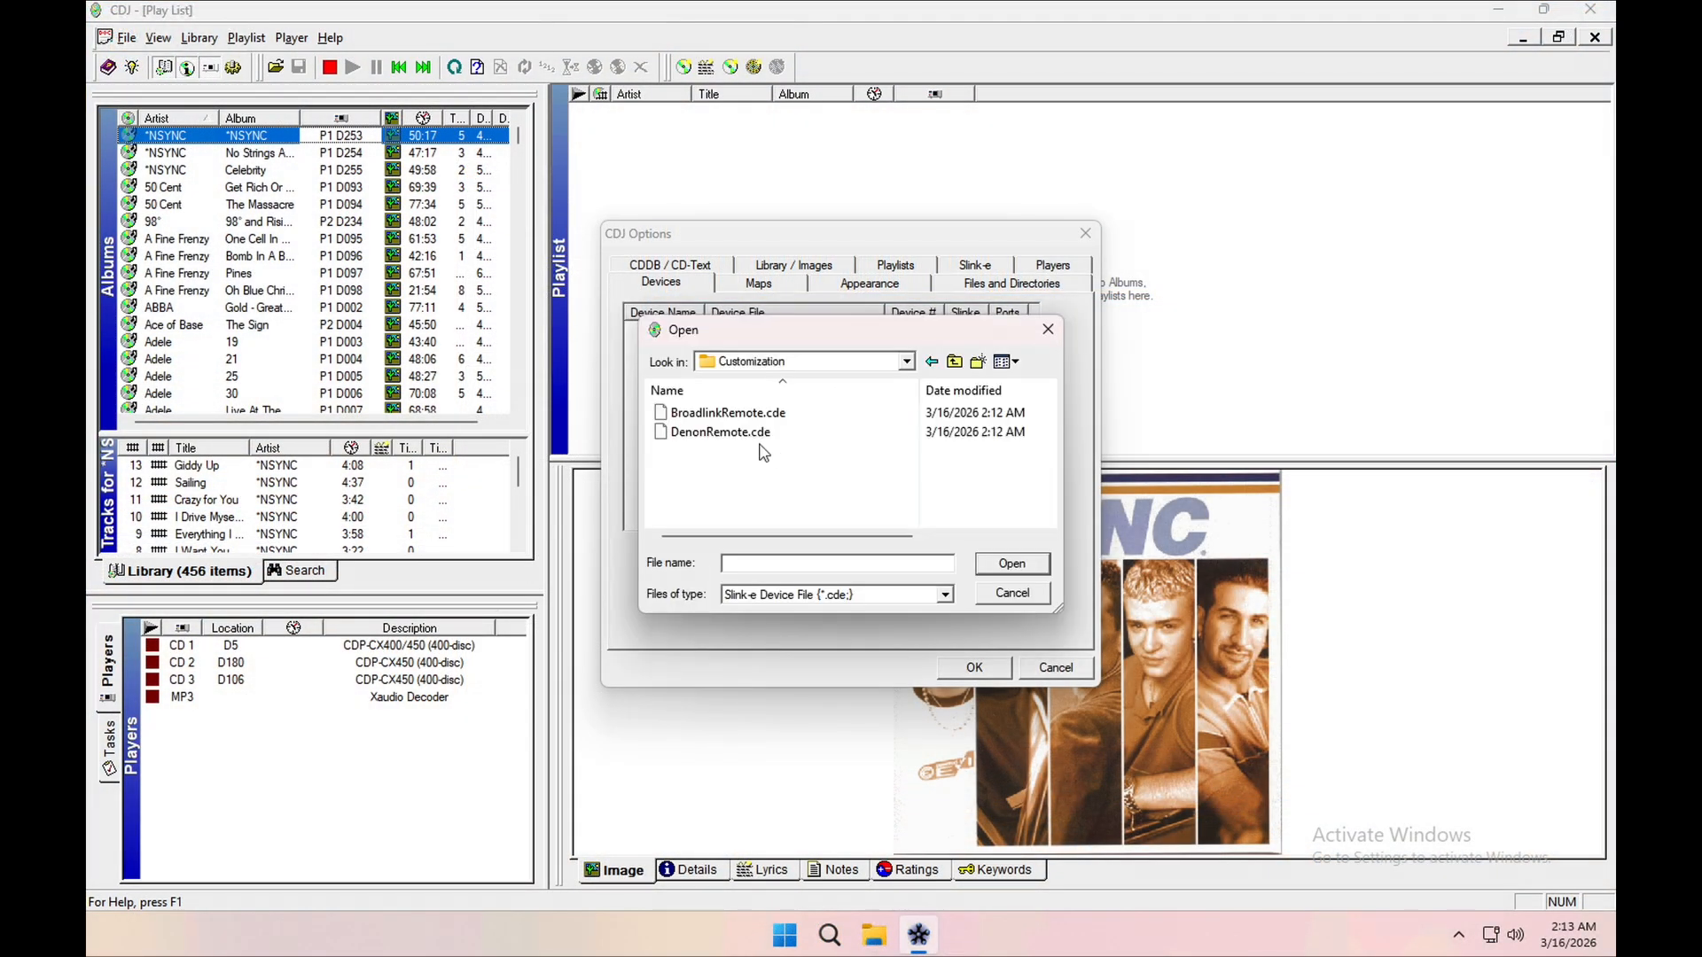
{"action": "double_click", "coordinate": [747, 433]}
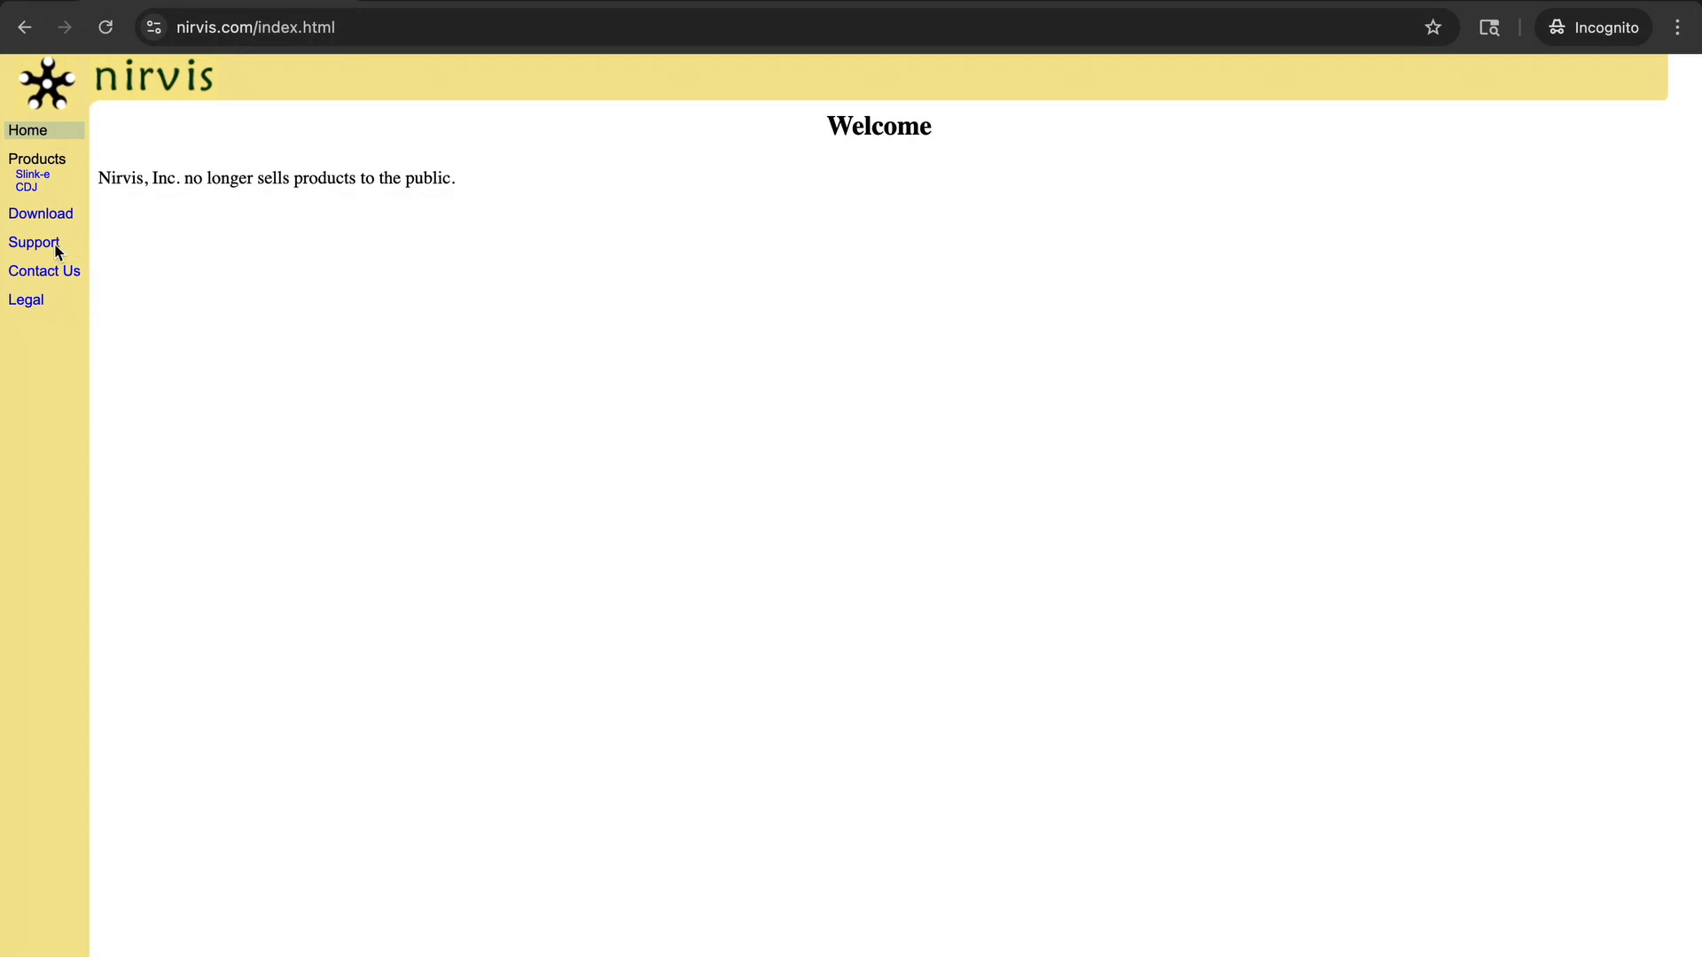
Step: Switch to the browser and open the Support page of the Nirvis website
{"action": "left_click", "coordinate": [53, 244]}
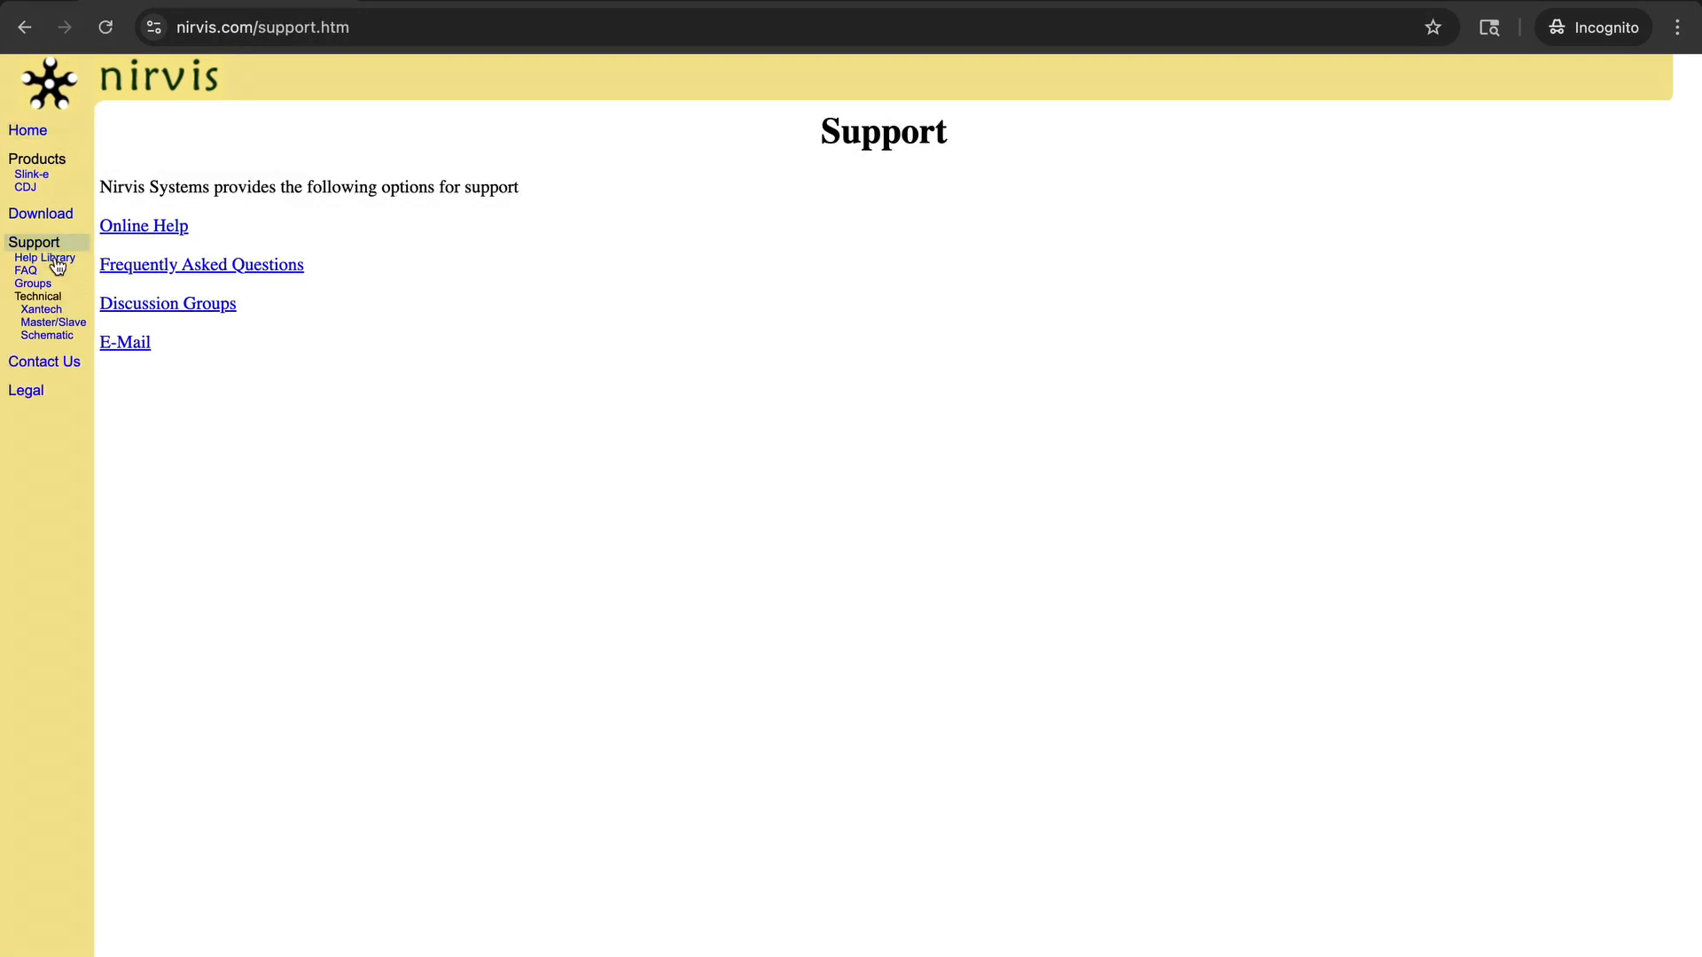
Step: From the Help Library's command mapping topic, open the CDJ commands and responses reference and look through the playlist and search commands
{"action": "left_click", "coordinate": [56, 259]}
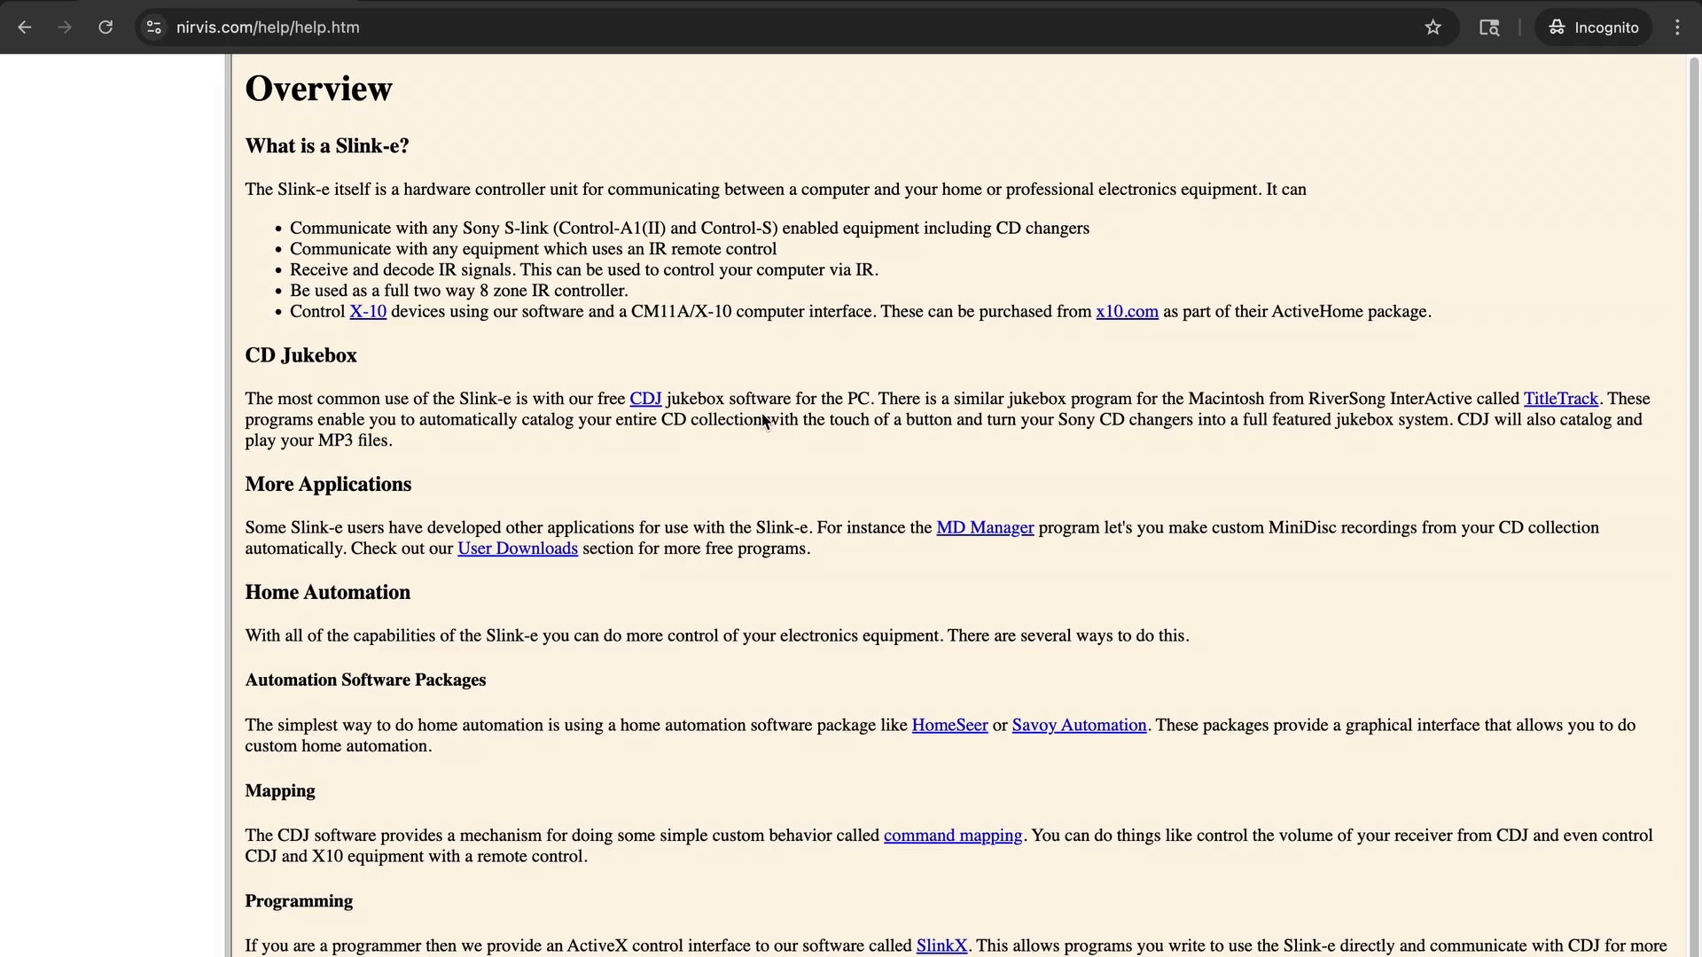
{"action": "left_click", "coordinate": [973, 838]}
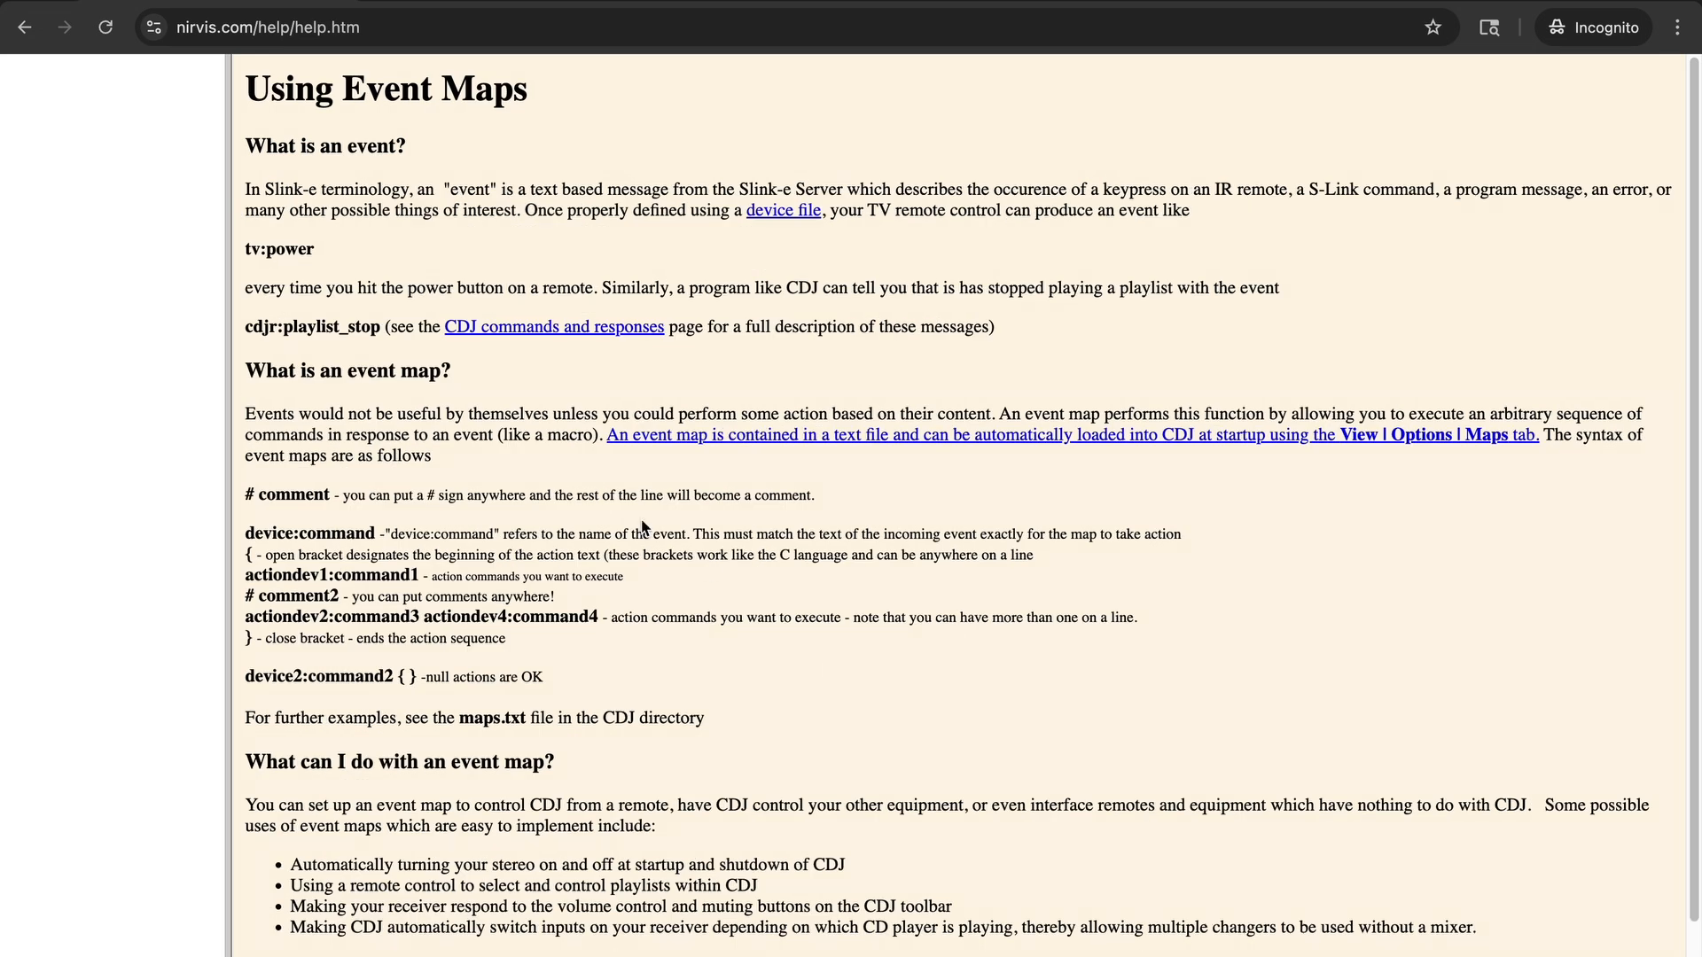
{"action": "left_click", "coordinate": [572, 331]}
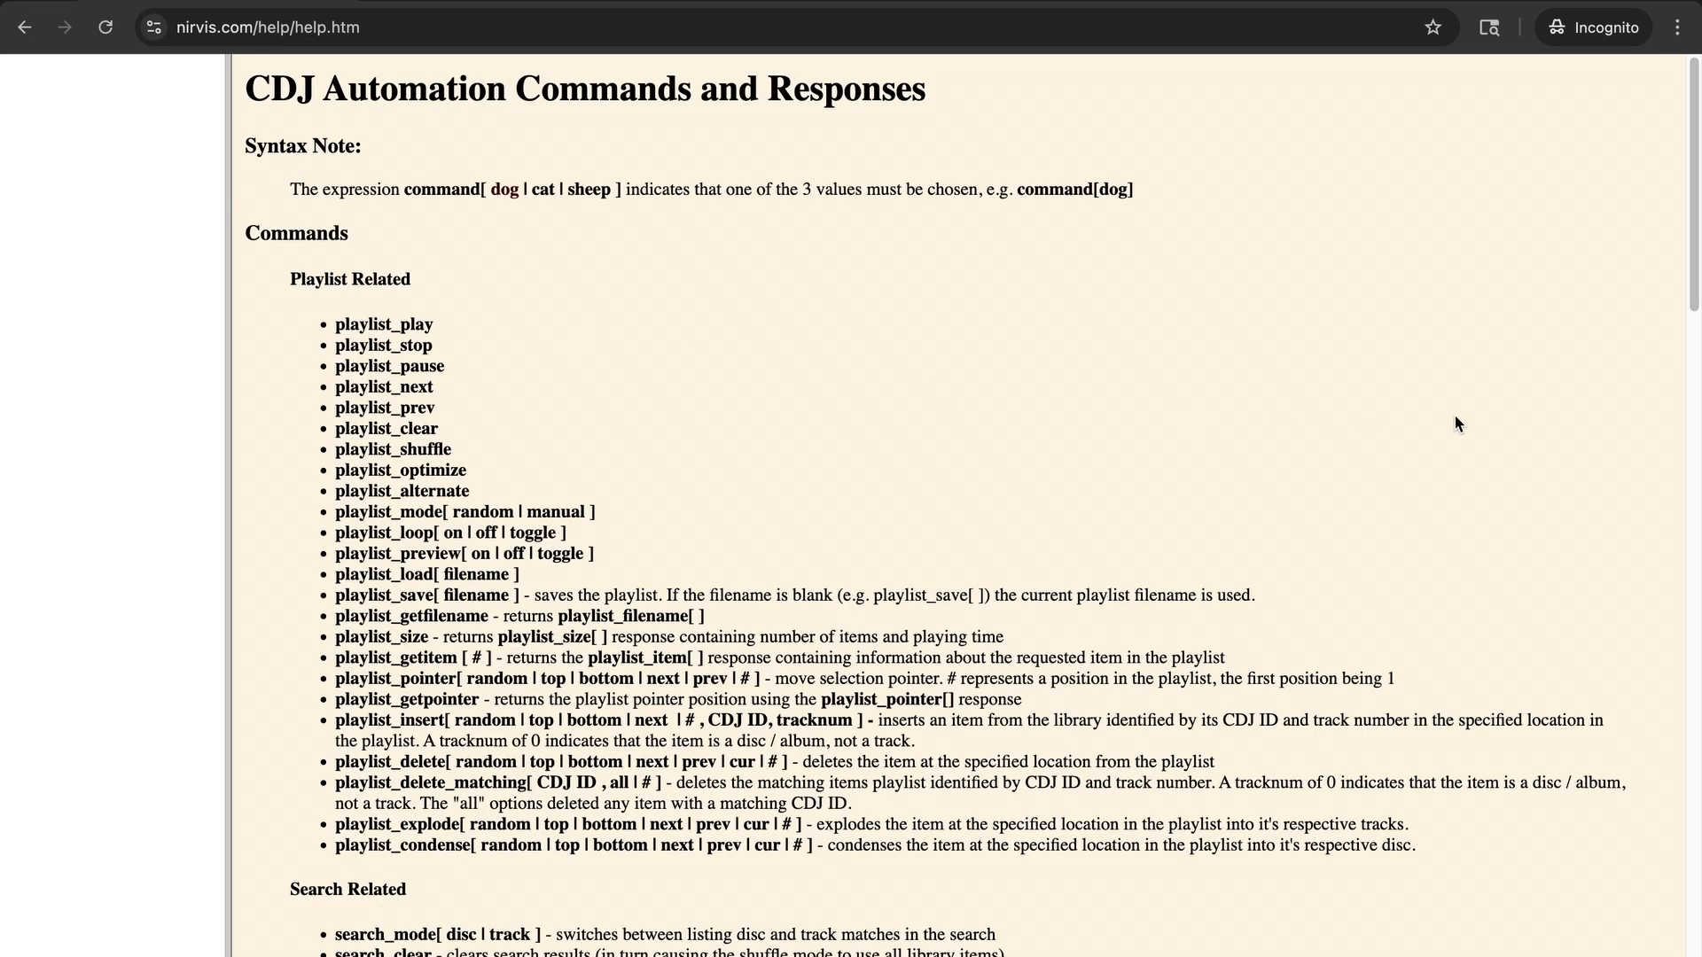
{"action": "scroll", "coordinate": [1455, 424], "scroll_direction": "down", "scroll_amount": 3}
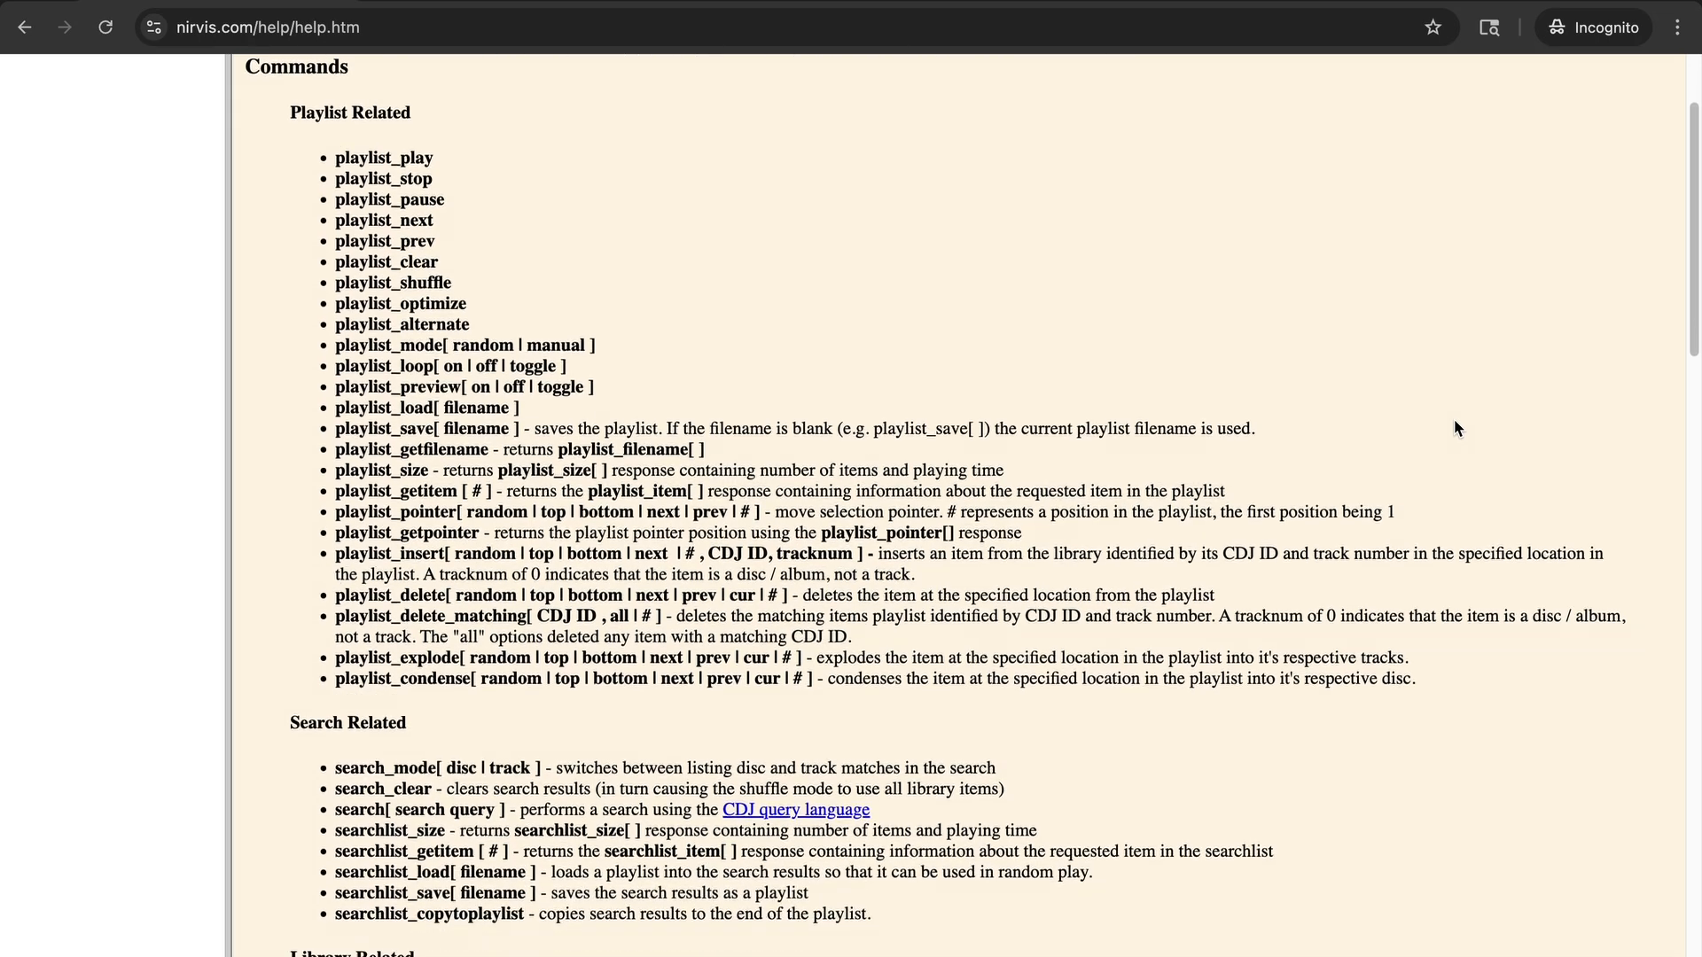
{"action": "scroll", "coordinate": [1455, 423], "scroll_direction": "down", "scroll_amount": 4}
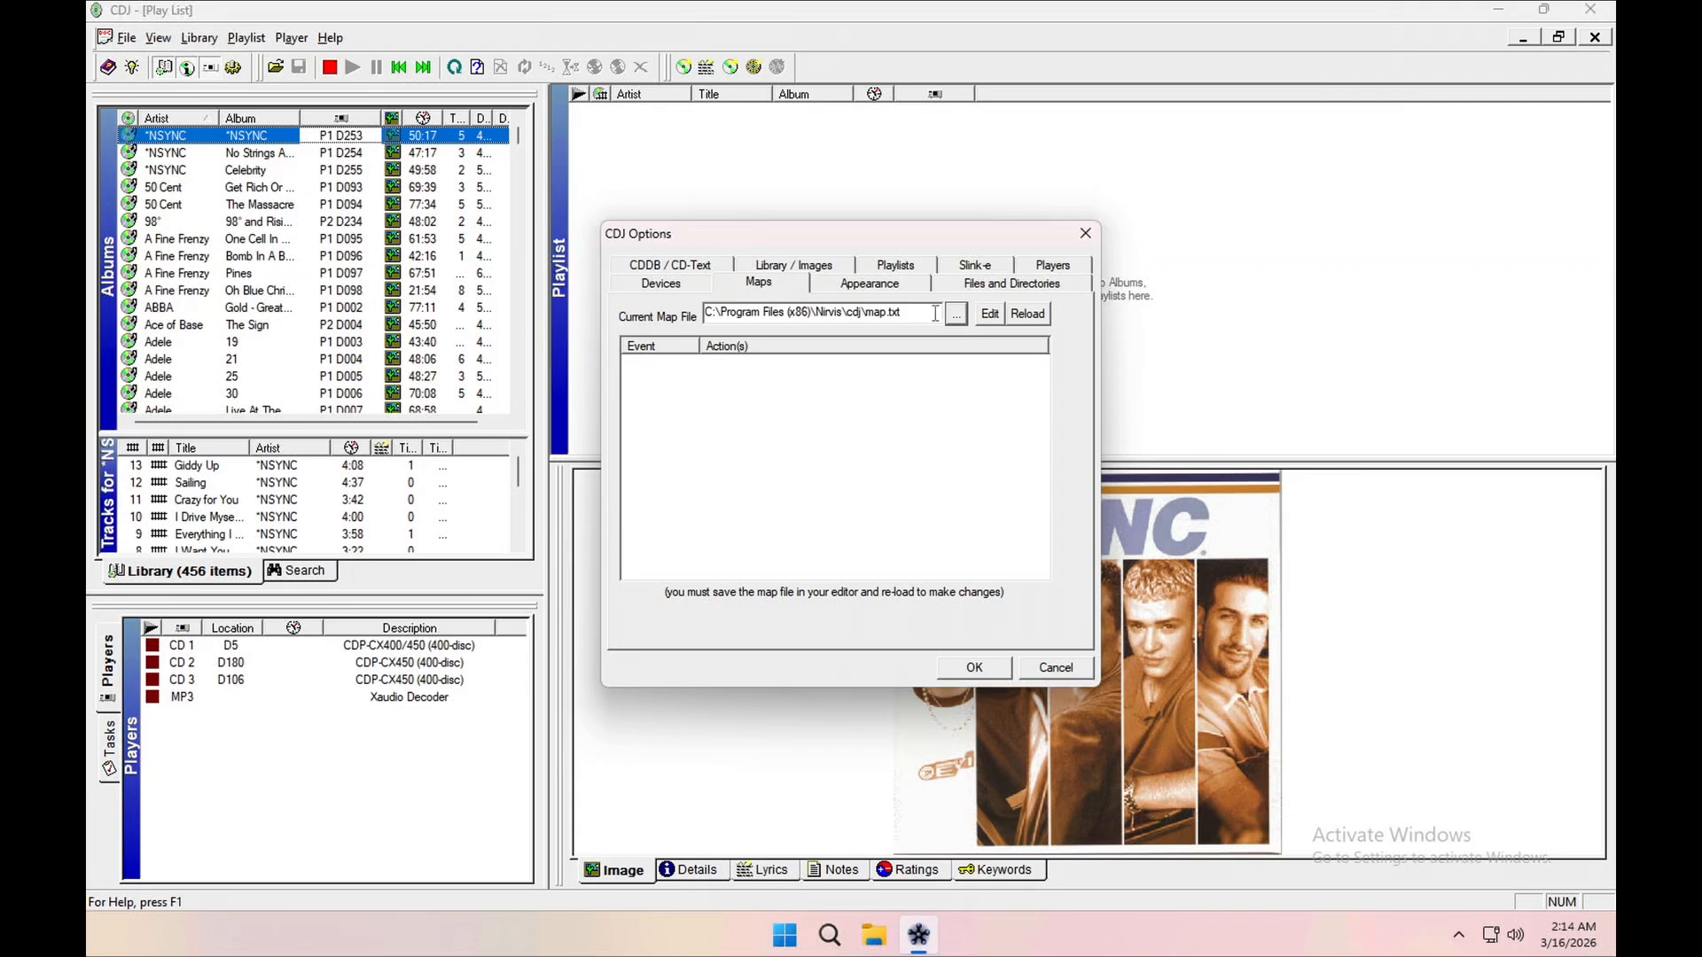
Step: In CDJ's options, load the CustomMaps text file from the Customization folder as the current map file
{"action": "left_click", "coordinate": [955, 315]}
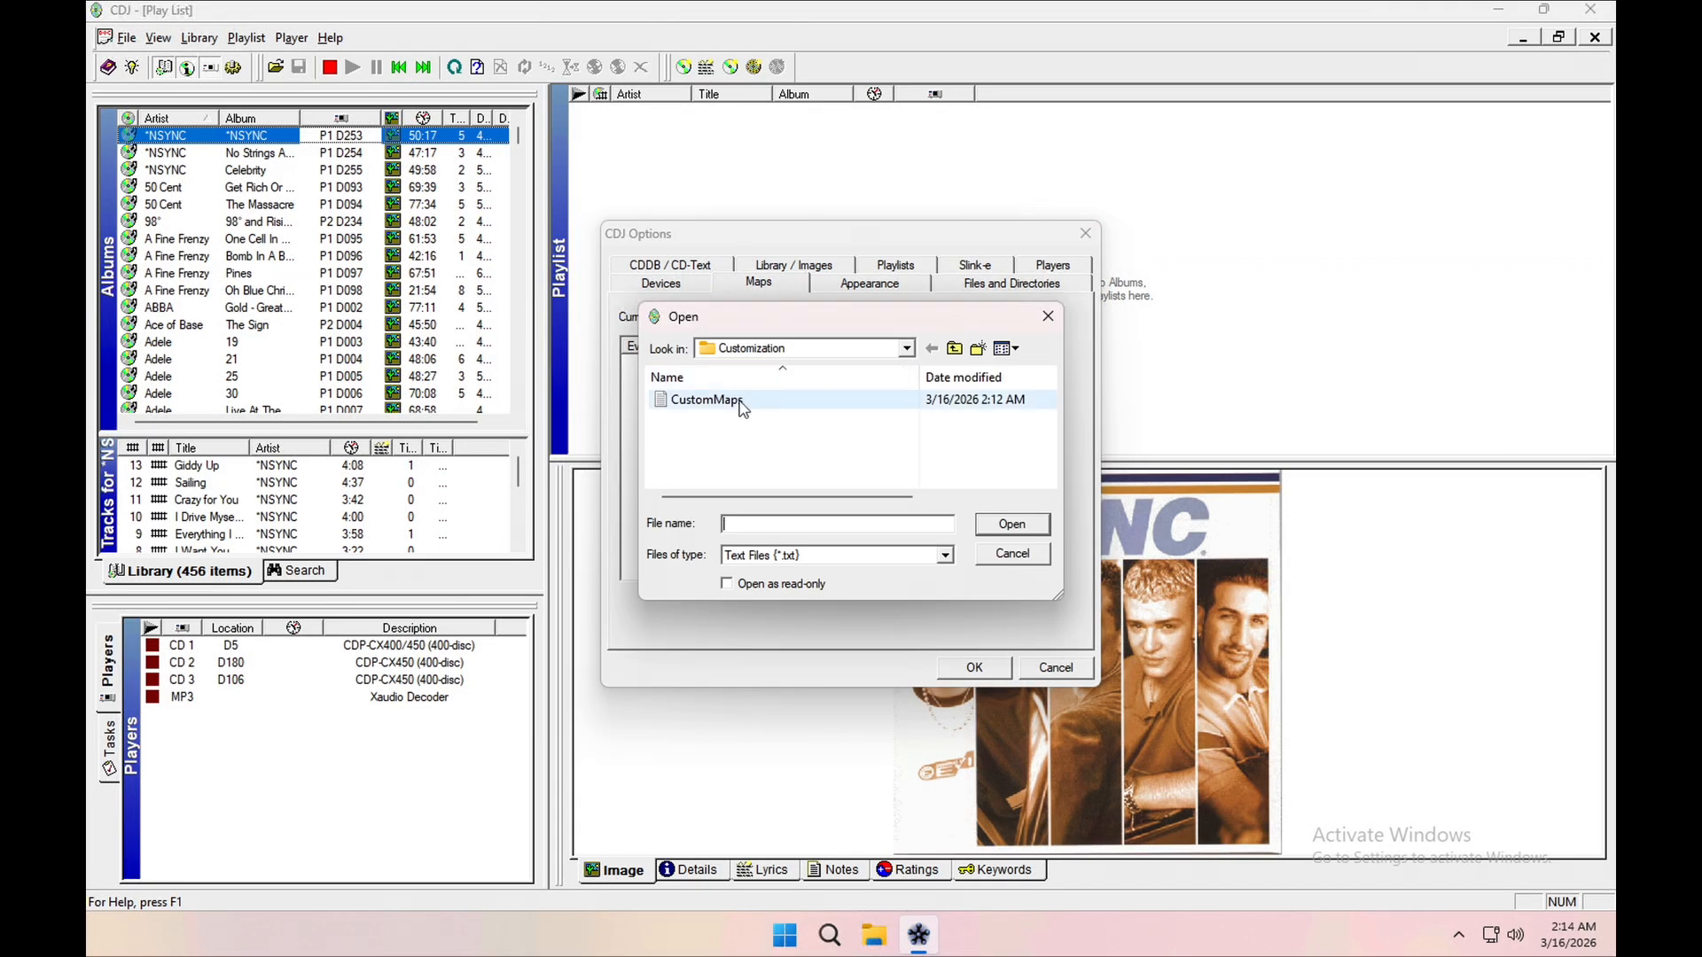
{"action": "left_click", "coordinate": [747, 404]}
{"action": "left_click", "coordinate": [1011, 525]}
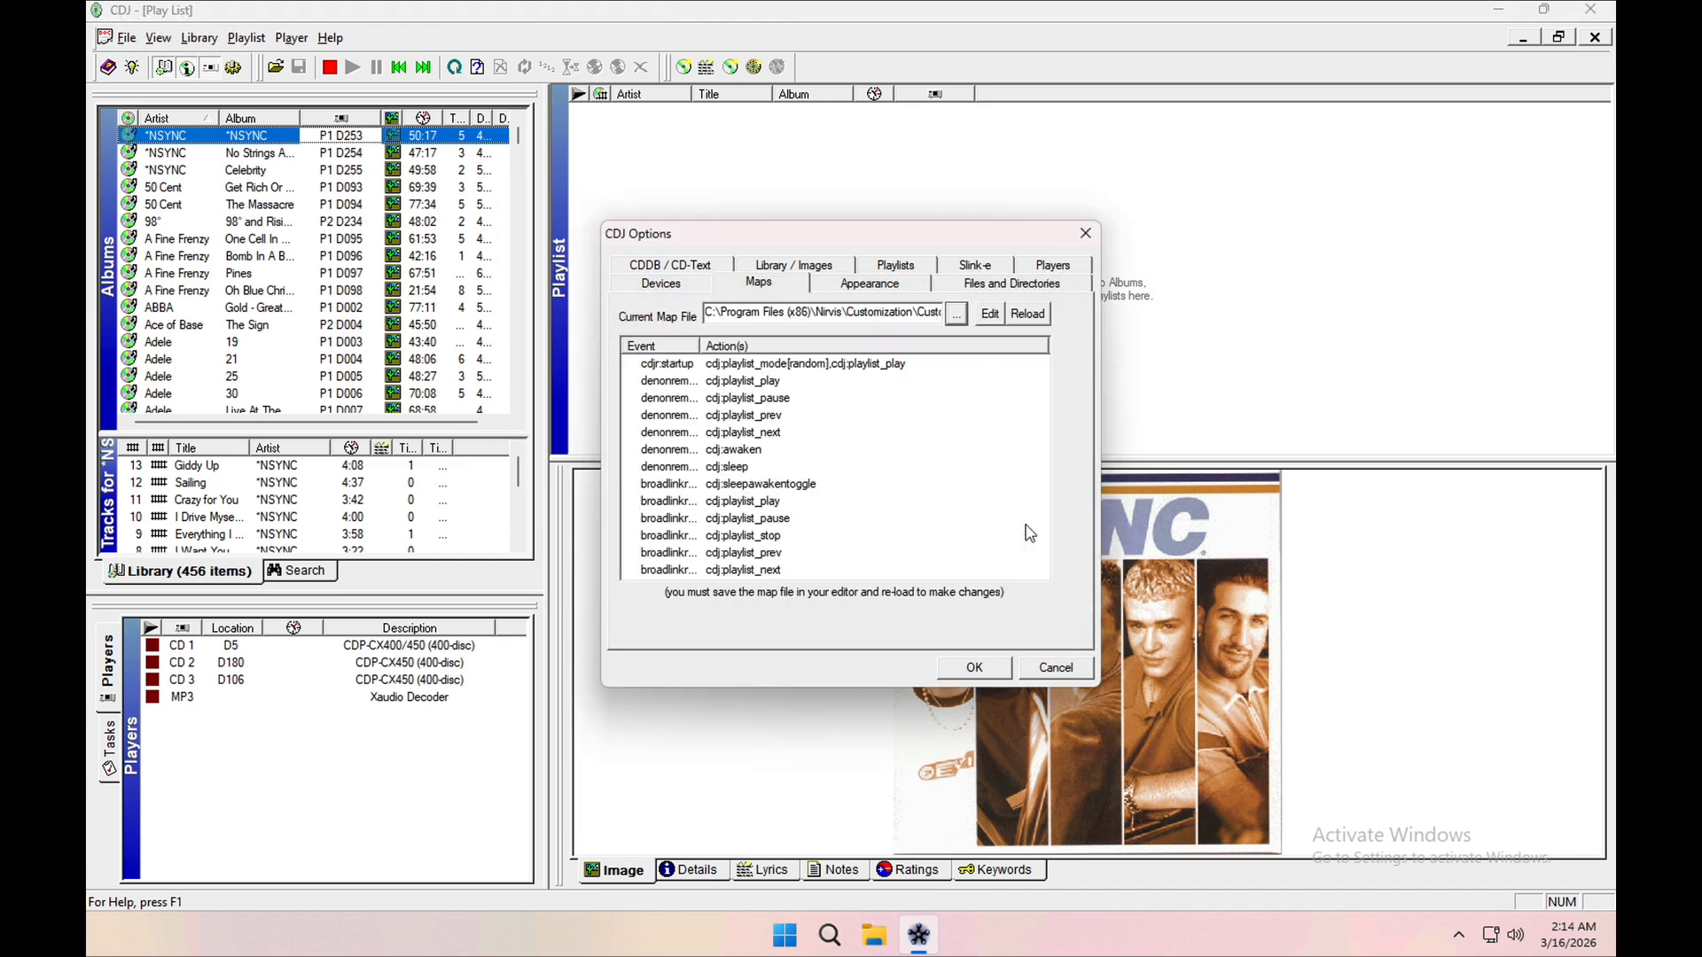